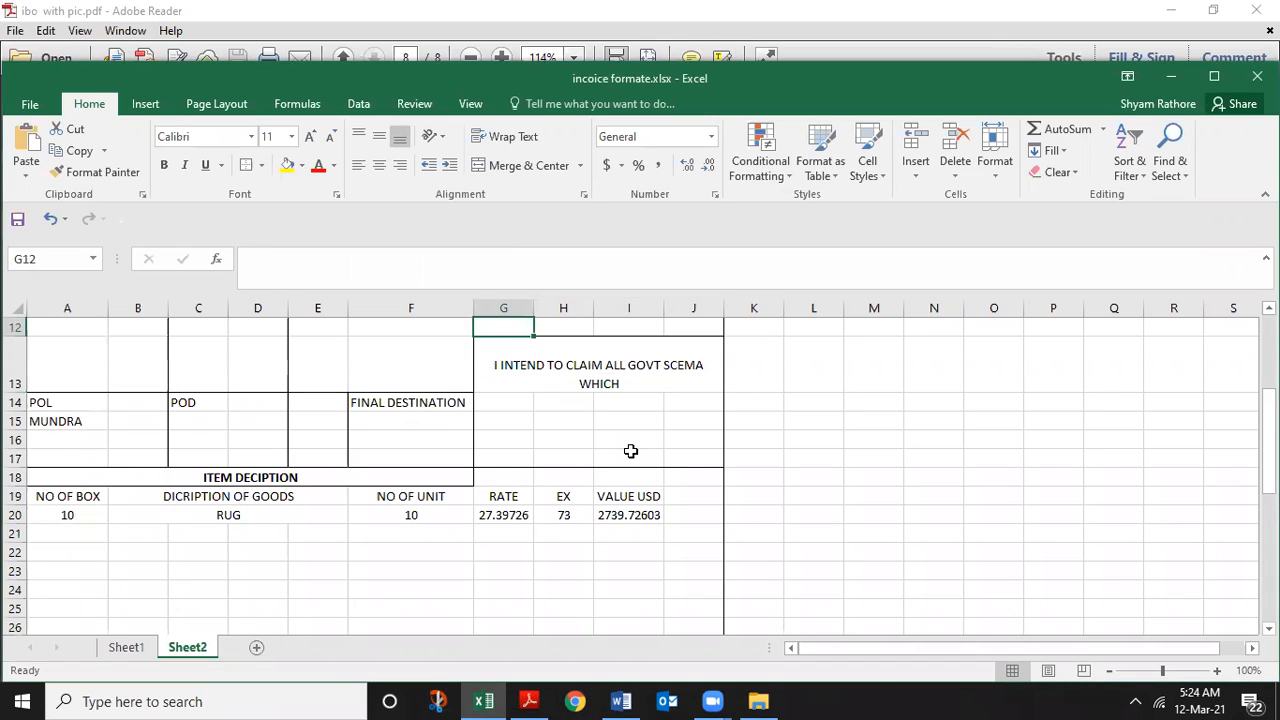
Step: Examine the shipment details and the item description rows of the invoice on Sheet2
{"action": "key", "text": "Down"}
{"action": "key", "text": "Down"}
{"action": "key", "text": "Down"}
{"action": "key", "text": "Down"}
{"action": "key", "text": "Down"}
{"action": "key", "text": "Down"}
{"action": "key", "text": "Down"}
{"action": "key", "text": "Down"}
{"action": "key", "text": "Down"}
{"action": "key", "text": "Down"}
{"action": "key", "text": "Down"}
{"action": "key", "text": "Down"}
{"action": "key", "text": "Down"}
{"action": "key", "text": "Down"}
{"action": "key", "text": "Down"}
{"action": "key", "text": "Down"}
{"action": "key", "text": "Down"}
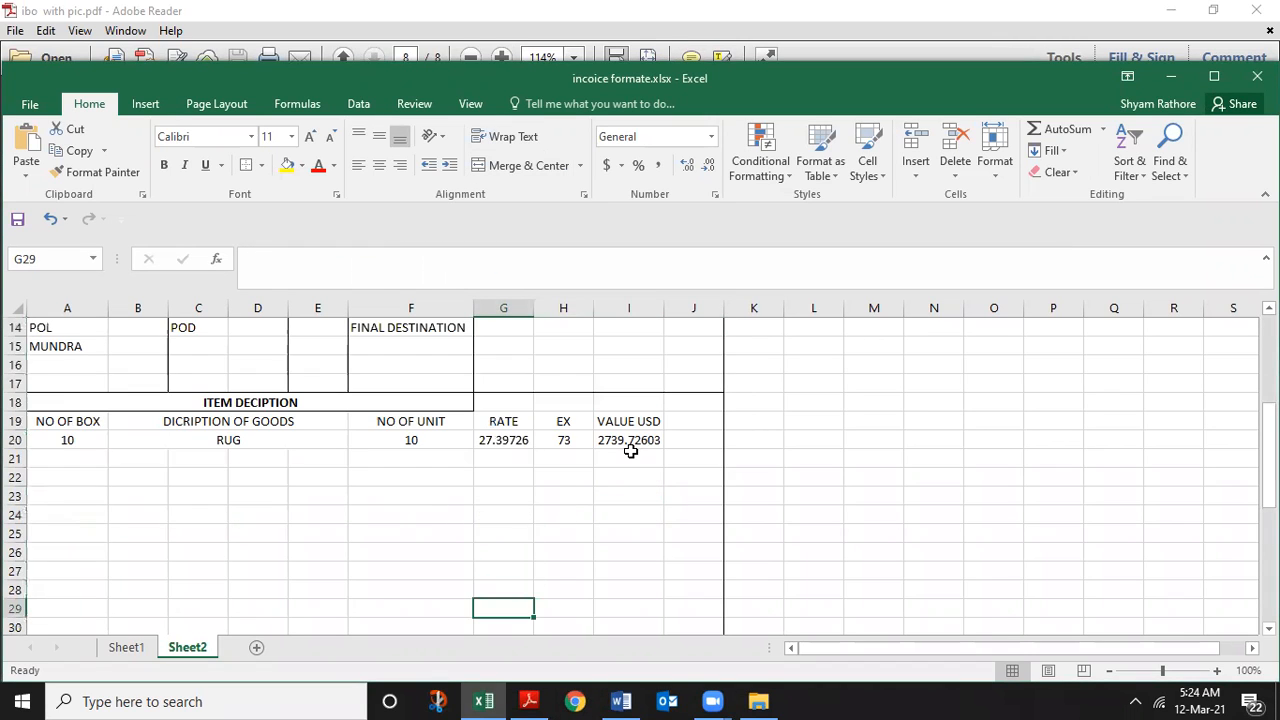
{"action": "key", "text": "Down"}
{"action": "key", "text": "Down"}
{"action": "key", "text": "Down"}
{"action": "key", "text": "Down"}
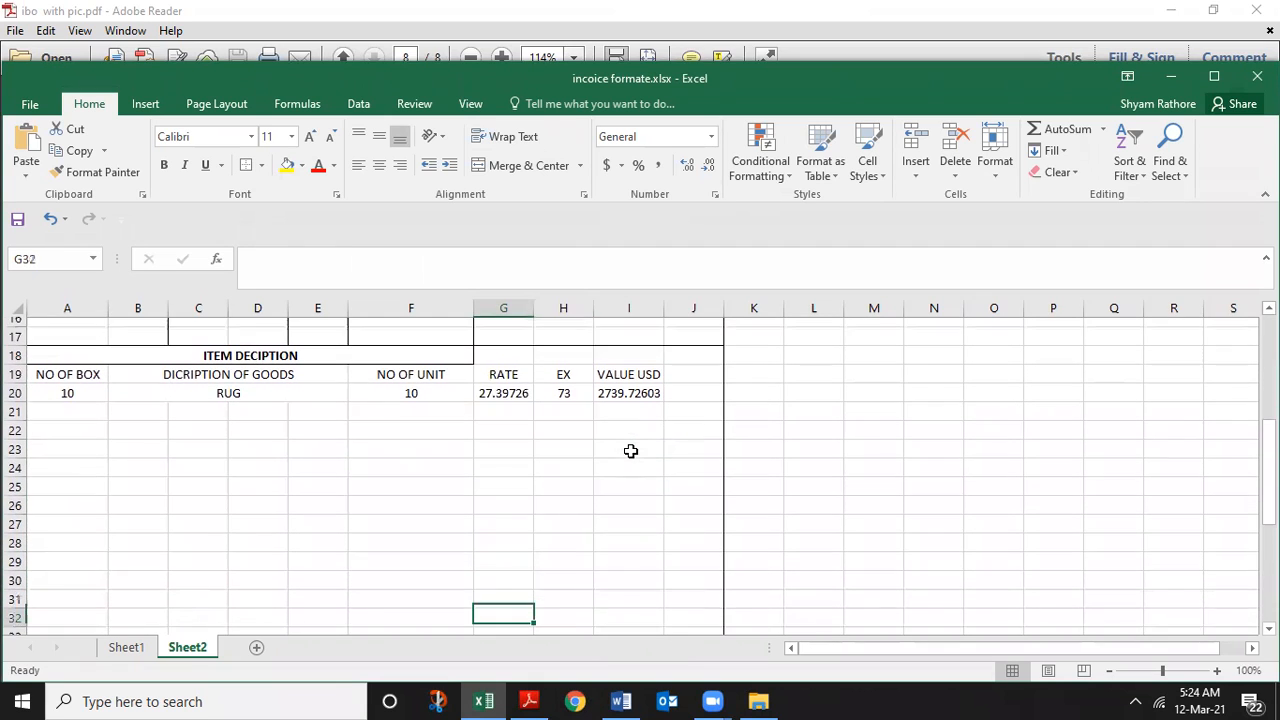
{"action": "key", "text": "Left"}
{"action": "key", "text": "Up"}
{"action": "key", "text": "Up"}
{"action": "key", "text": "Up"}
{"action": "key", "text": "Up"}
{"action": "key", "text": "Up"}
{"action": "key", "text": "Up"}
{"action": "key", "text": "Up"}
{"action": "key", "text": "Up"}
{"action": "key", "text": "Up"}
{"action": "key", "text": "Up"}
{"action": "key", "text": "Up"}
{"action": "key", "text": "Up"}
{"action": "key", "text": "Up"}
{"action": "key", "text": "Up"}
{"action": "key", "text": "Up"}
{"action": "key", "text": "Up"}
{"action": "key", "text": "Up"}
{"action": "key", "text": "Up"}
{"action": "key", "text": "Up"}
{"action": "key", "text": "Up"}
{"action": "key", "text": "Up"}
{"action": "key", "text": "Up"}
{"action": "key", "text": "Up"}
{"action": "key", "text": "Up"}
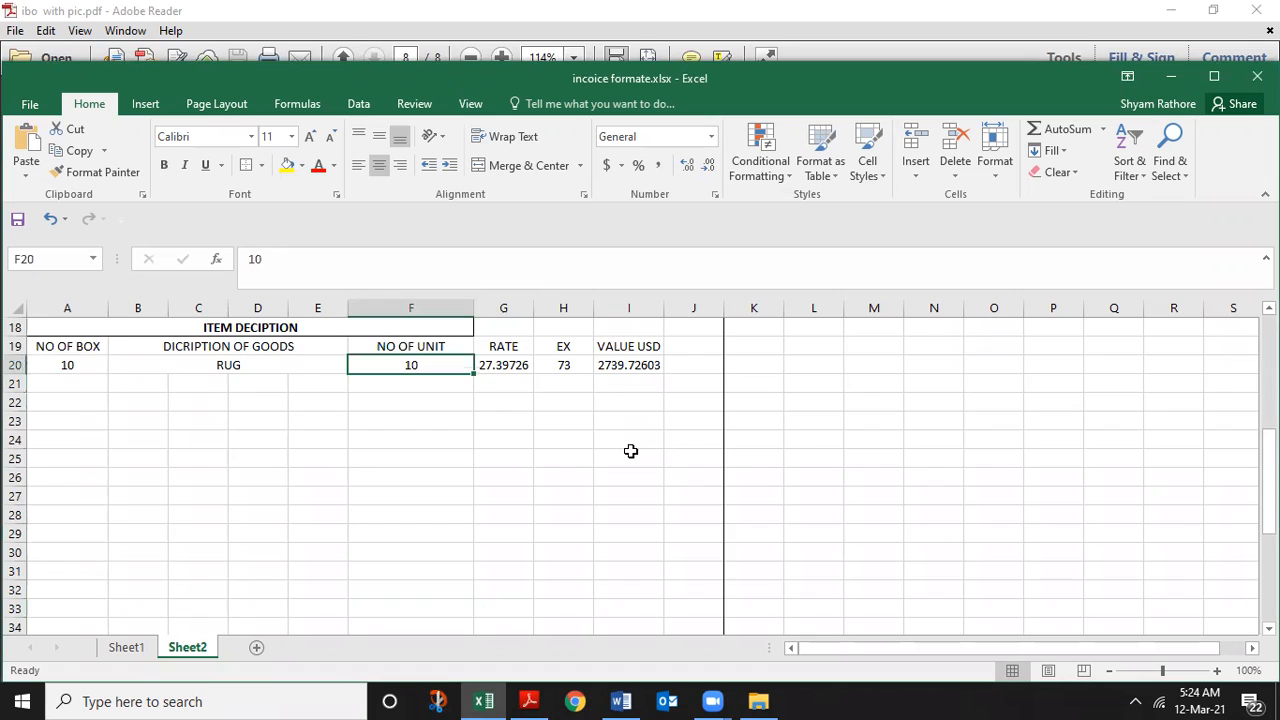
Step: Complete the INCO TERM entry in cell G11 so it reads "INCO TERM: FOB"
{"action": "key", "text": "Down"}
{"action": "key", "text": "Right"}
{"action": "key", "text": "Down"}
{"action": "key", "text": "F2"}
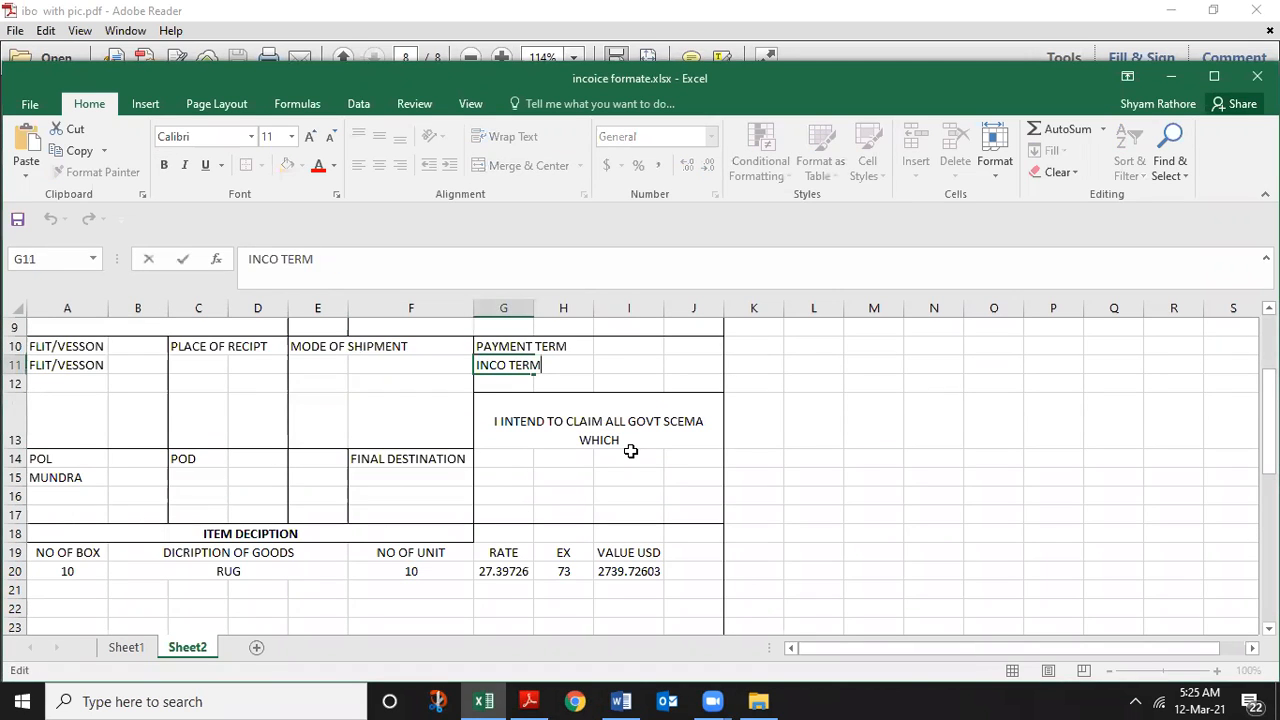
{"action": "type", "text": "FOB"}
{"action": "key", "text": "Left"}
{"action": "key", "text": "Left"}
{"action": "type", "text": ":"}
{"action": "key", "text": "Return"}
Step: Review the claim statement and the item section beneath the INCO TERM line
{"action": "key", "text": "Down"}
{"action": "key", "text": "Down"}
{"action": "key", "text": "Down"}
{"action": "key", "text": "Down"}
{"action": "key", "text": "Down"}
{"action": "key", "text": "Down"}
{"action": "key", "text": "Down"}
{"action": "key", "text": "Down"}
{"action": "key", "text": "Down"}
{"action": "key", "text": "Down"}
{"action": "key", "text": "Down"}
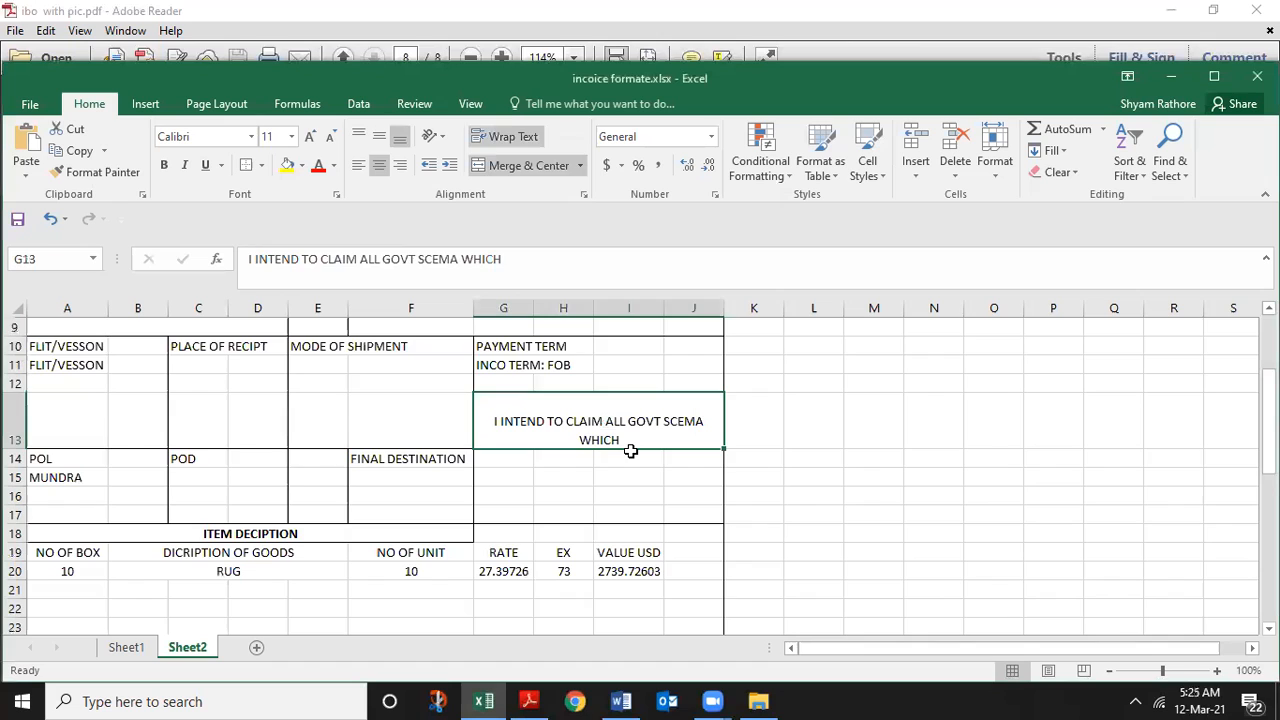
{"action": "key", "text": "Down"}
{"action": "key", "text": "Down"}
{"action": "key", "text": "Down"}
{"action": "key", "text": "Down"}
{"action": "key", "text": "Down"}
{"action": "key", "text": "Down"}
{"action": "key", "text": "Down"}
{"action": "key", "text": "Down"}
{"action": "key", "text": "Down"}
{"action": "key", "text": "Down"}
{"action": "key", "text": "Down"}
{"action": "key", "text": "Up"}
{"action": "key", "text": "Up"}
{"action": "key", "text": "Up"}
{"action": "key", "text": "Up"}
{"action": "key", "text": "Up"}
{"action": "key", "text": "Up"}
{"action": "key", "text": "Up"}
{"action": "key", "text": "Up"}
{"action": "key", "text": "Up"}
{"action": "key", "text": "Up"}
{"action": "key", "text": "Up"}
{"action": "key", "text": "Up"}
{"action": "key", "text": "Up"}
{"action": "key", "text": "Up"}
{"action": "key", "text": "Up"}
{"action": "key", "text": "Up"}
{"action": "key", "text": "Up"}
{"action": "key", "text": "Up"}
{"action": "key", "text": "Up"}
{"action": "key", "text": "Up"}
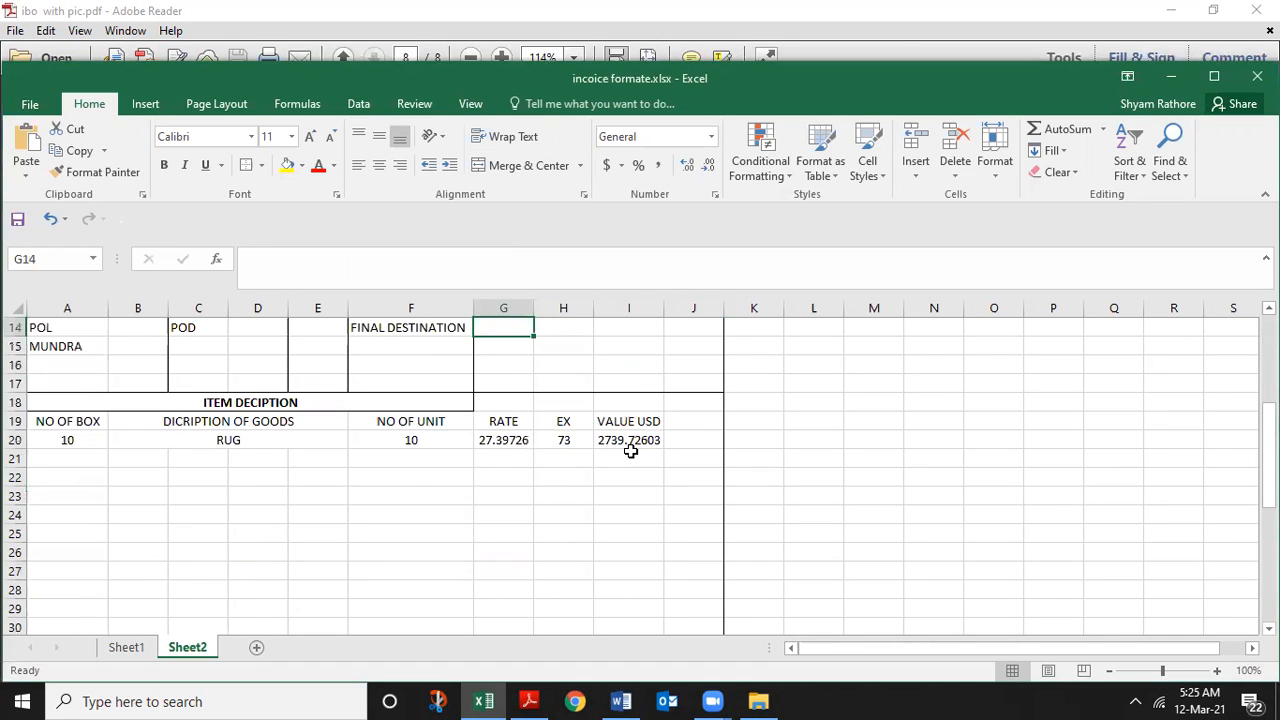
Step: Add the cost label PACKING in cell L19, outside the invoice's bordered area
{"action": "key", "text": "Right"}
{"action": "key", "text": "Down"}
{"action": "key", "text": "Down"}
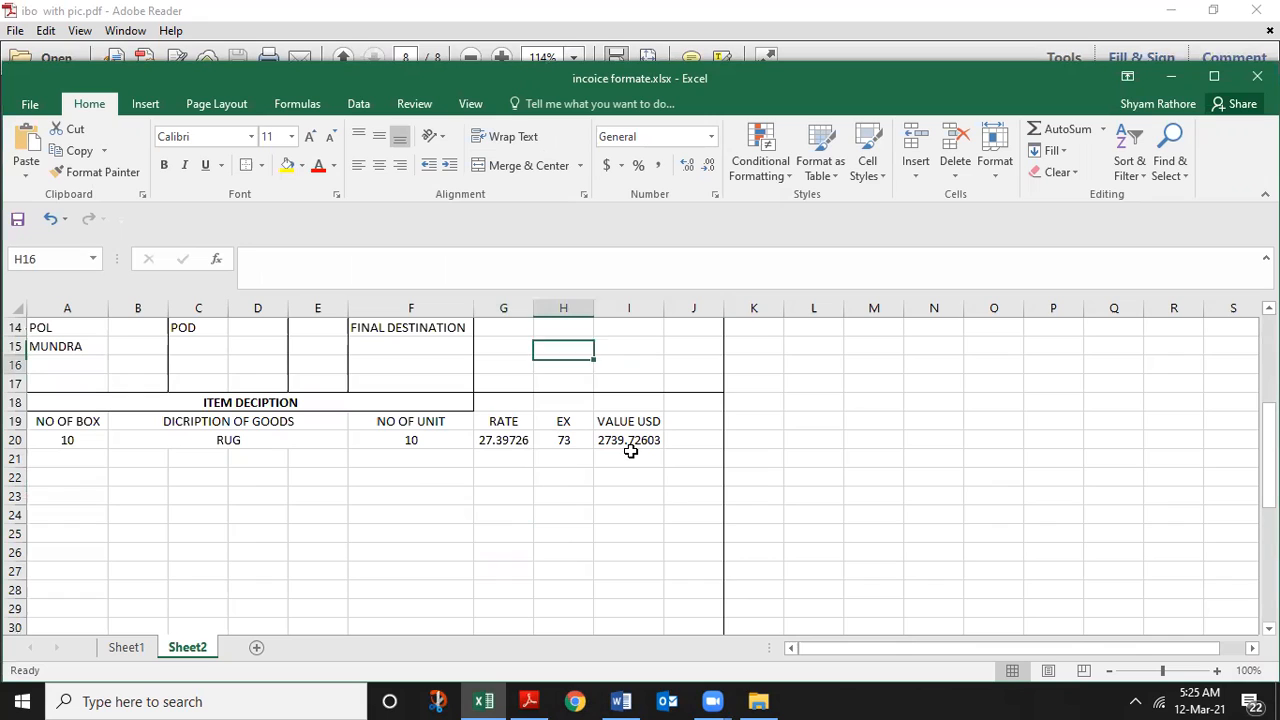
{"action": "key", "text": "Down"}
{"action": "key", "text": "Down"}
{"action": "key", "text": "Down"}
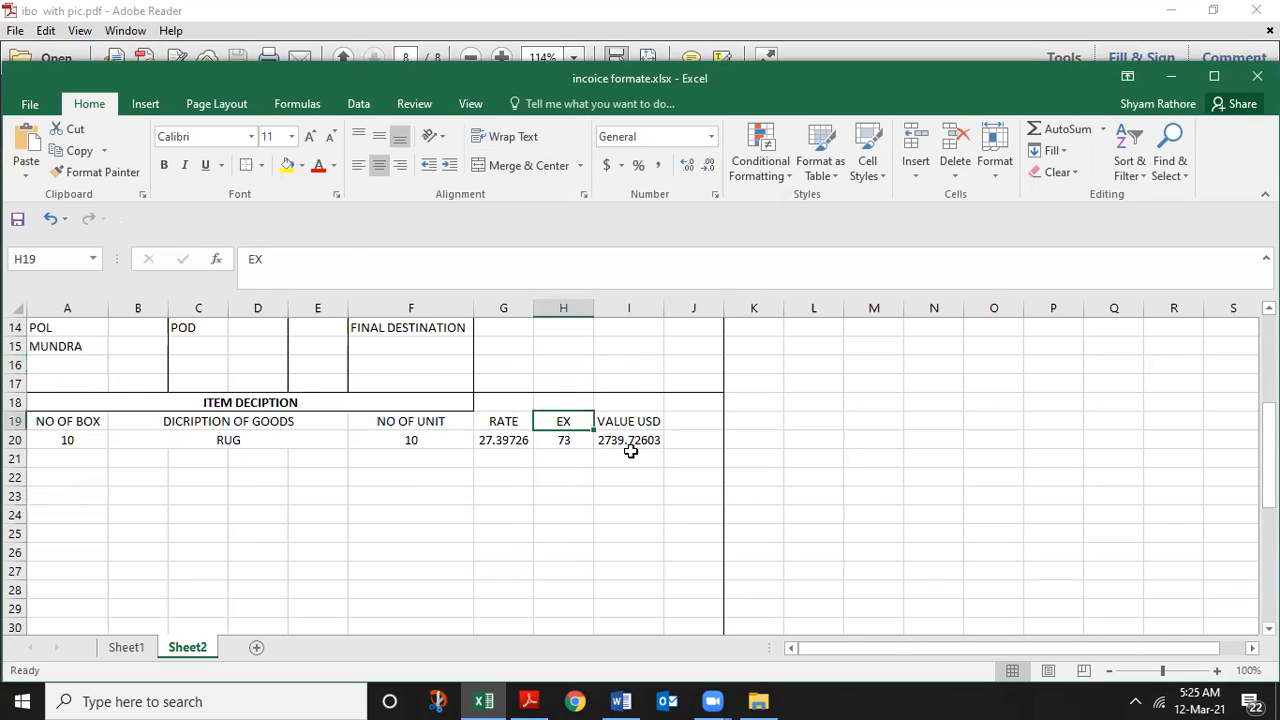
{"action": "key", "text": "Right"}
{"action": "key", "text": "Right"}
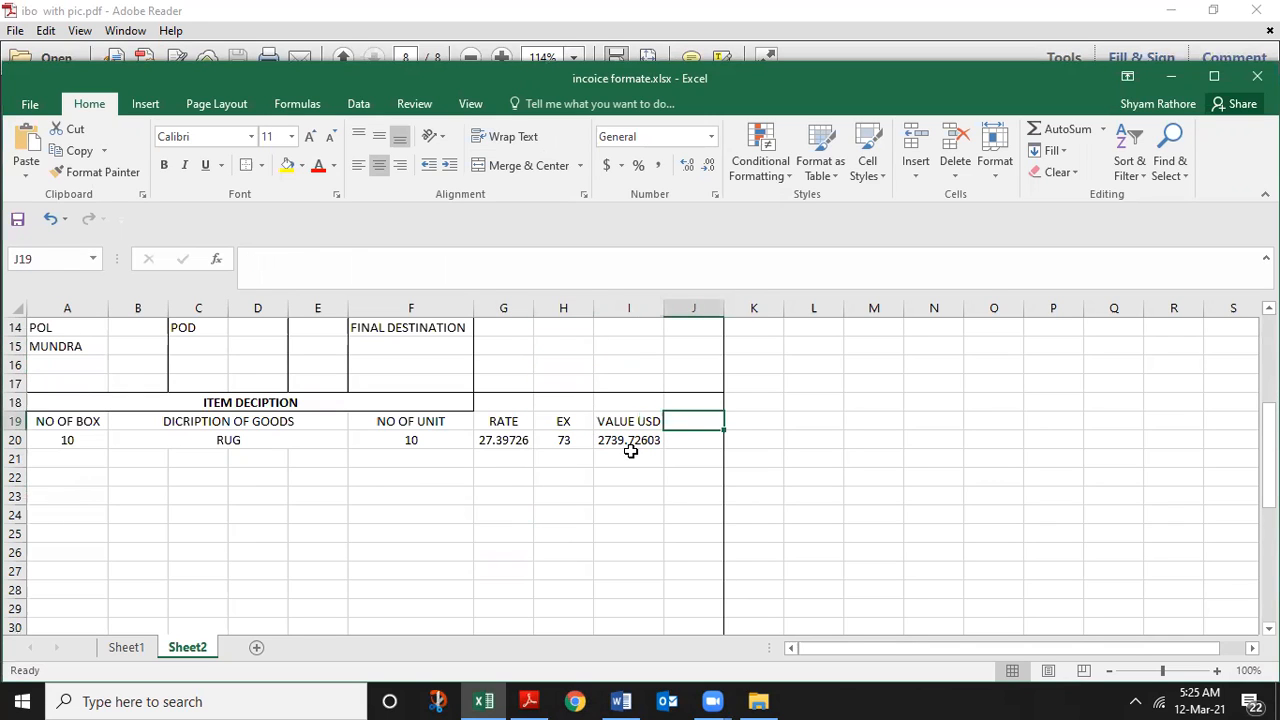
{"action": "key", "text": "Right"}
{"action": "key", "text": "Right"}
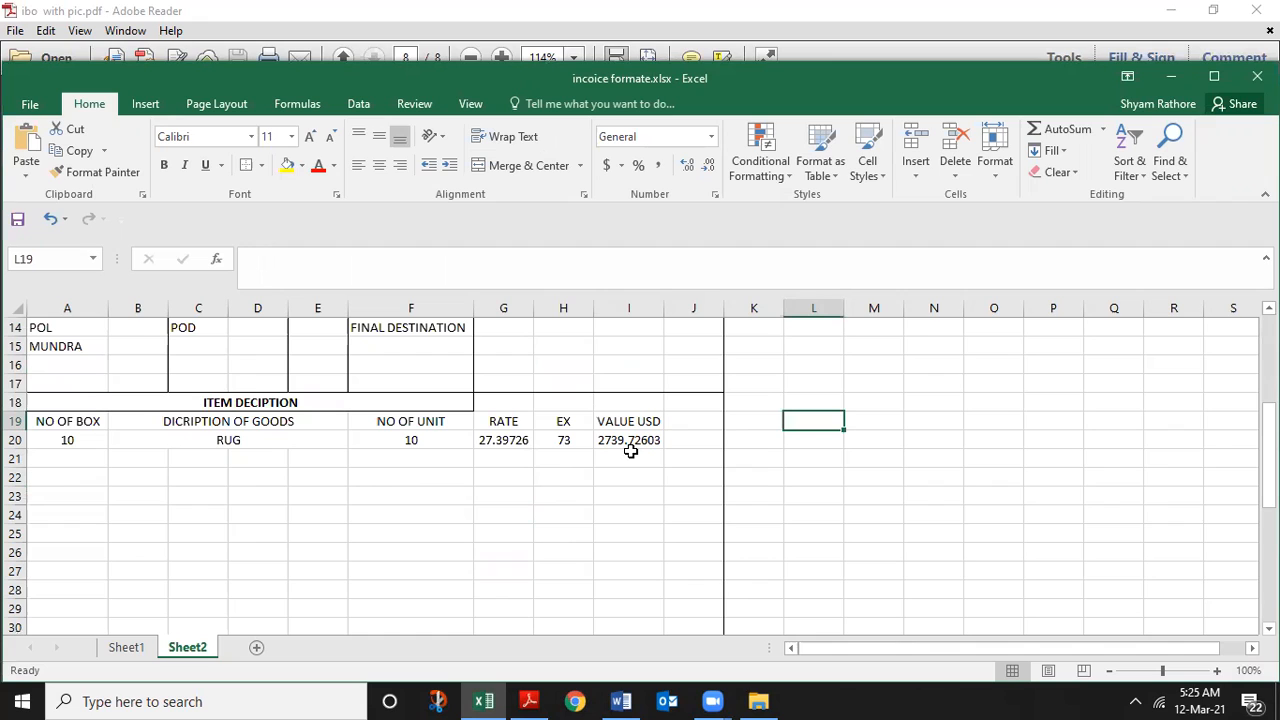
{"action": "type", "text": "PACKING"}
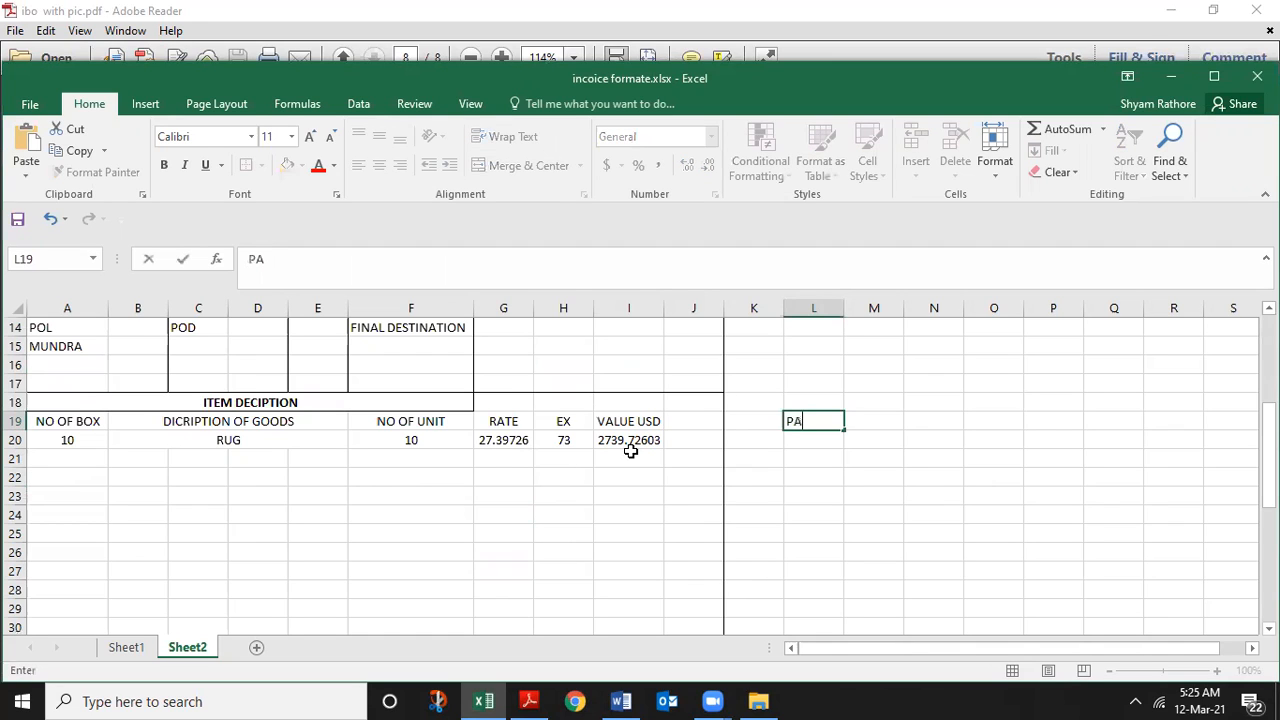
{"action": "key", "text": "Tab"}
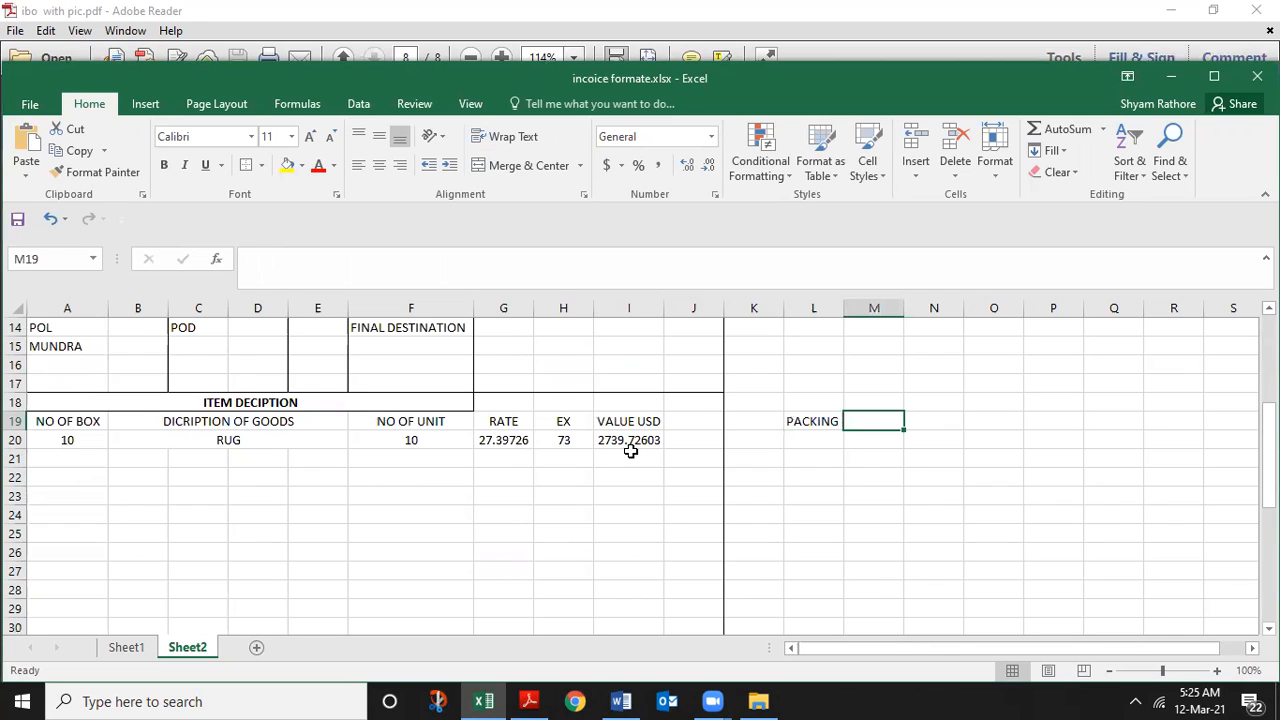
Step: Examine the item row's box count, goods description, unit count and rate for the rug
{"action": "key", "text": "Left"}
{"action": "key", "text": "Left"}
{"action": "key", "text": "Left"}
{"action": "key", "text": "Left"}
{"action": "key", "text": "Left"}
{"action": "key", "text": "Left"}
{"action": "key", "text": "Left"}
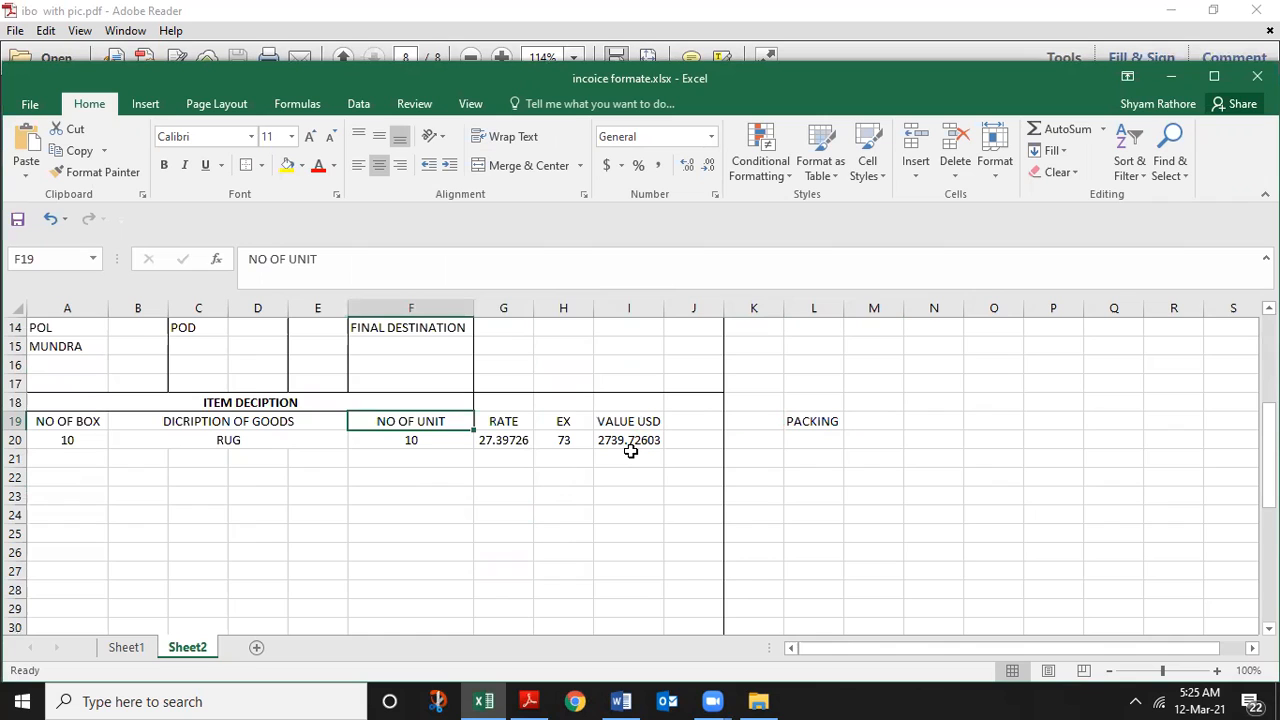
{"action": "key", "text": "Left"}
{"action": "key", "text": "Left"}
{"action": "key", "text": "Down"}
{"action": "key", "text": "Down"}
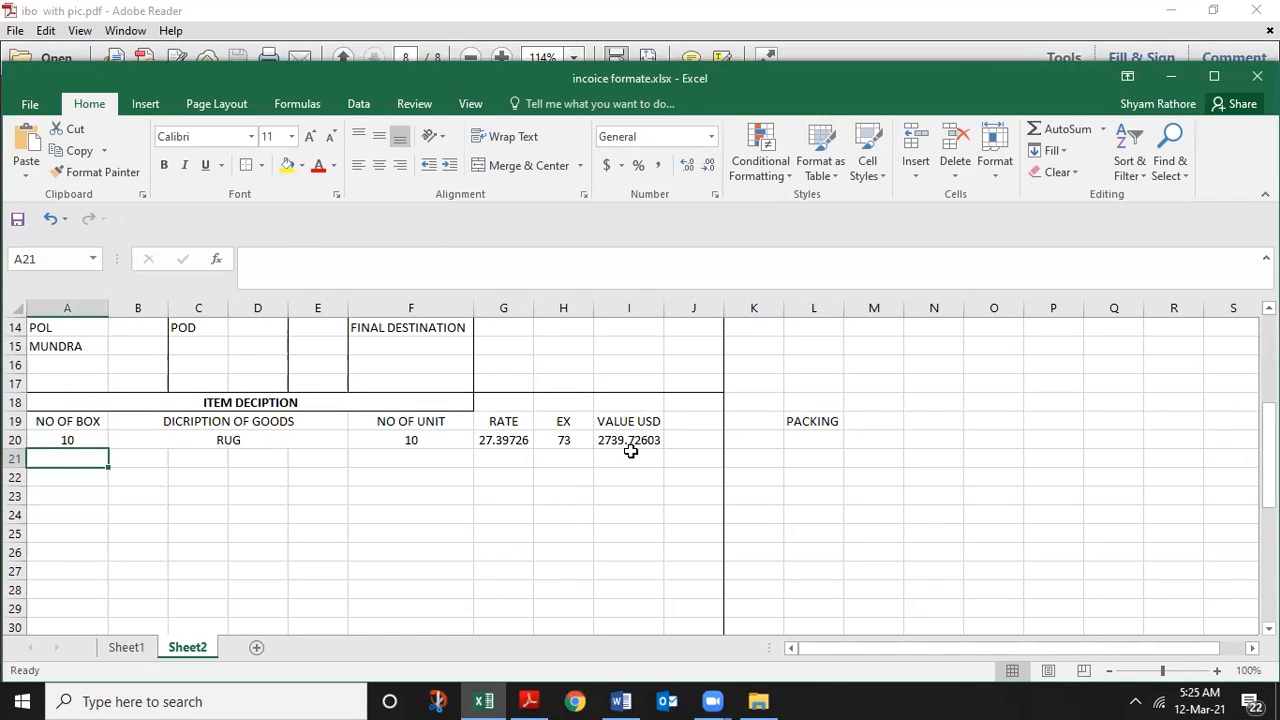
{"action": "key", "text": "Right"}
{"action": "key", "text": "Right"}
{"action": "key", "text": "Right"}
{"action": "key", "text": "Right"}
{"action": "key", "text": "Right"}
{"action": "key", "text": "Right"}
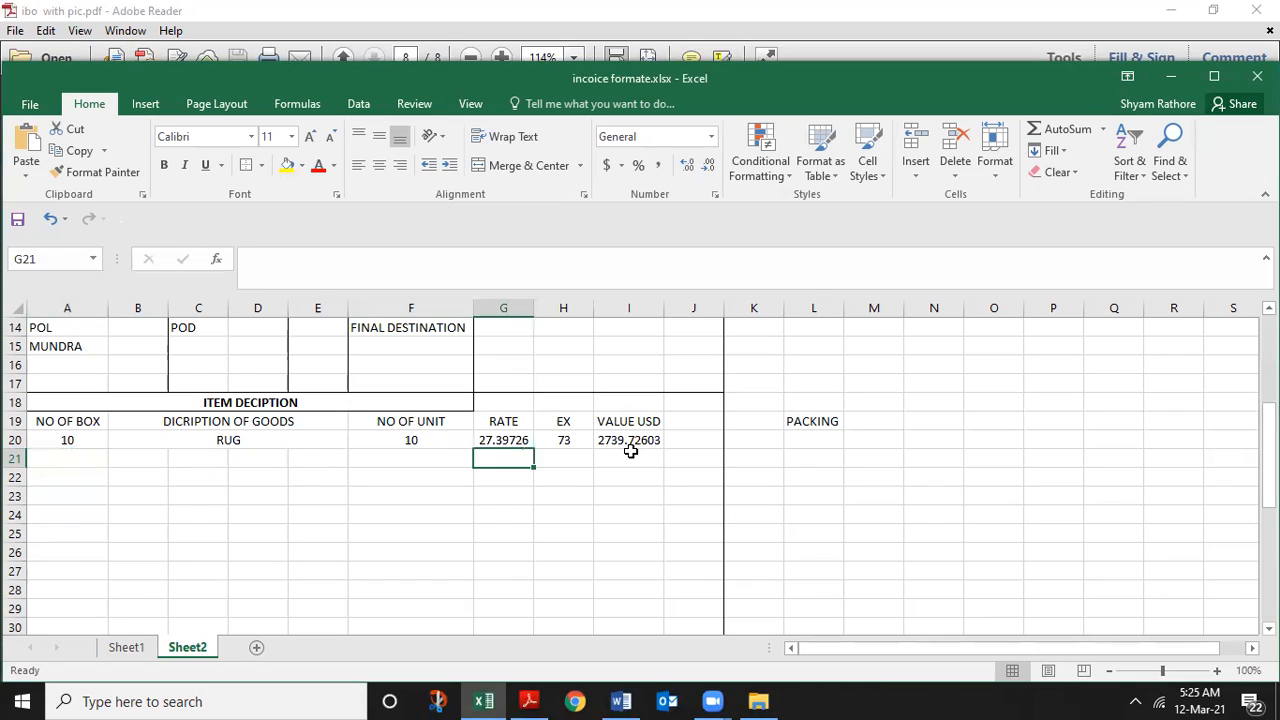
Step: Enter 1000 as the packing cost in cell M19, beside the PACKING label
{"action": "key", "text": "Up"}
{"action": "key", "text": "Up"}
{"action": "key", "text": "Right"}
{"action": "key", "text": "Right"}
{"action": "key", "text": "Right"}
{"action": "key", "text": "Right"}
{"action": "key", "text": "Right"}
{"action": "key", "text": "Right"}
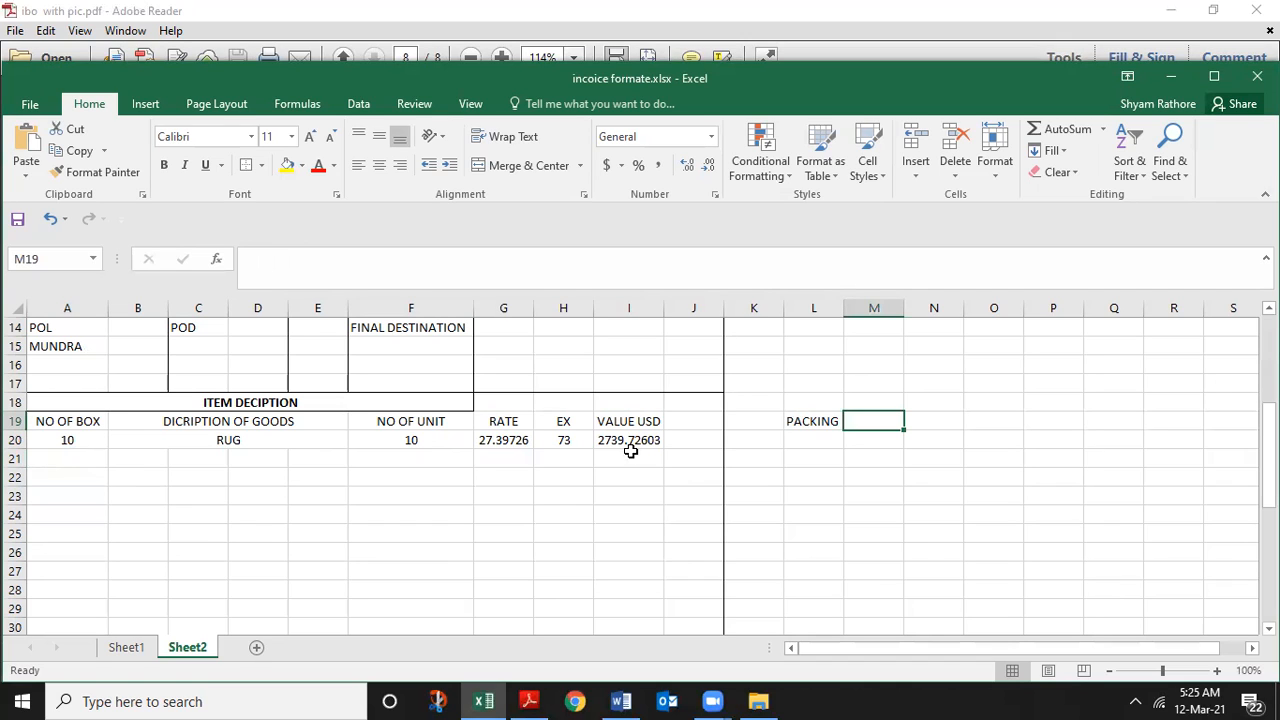
{"action": "type", "text": "1000"}
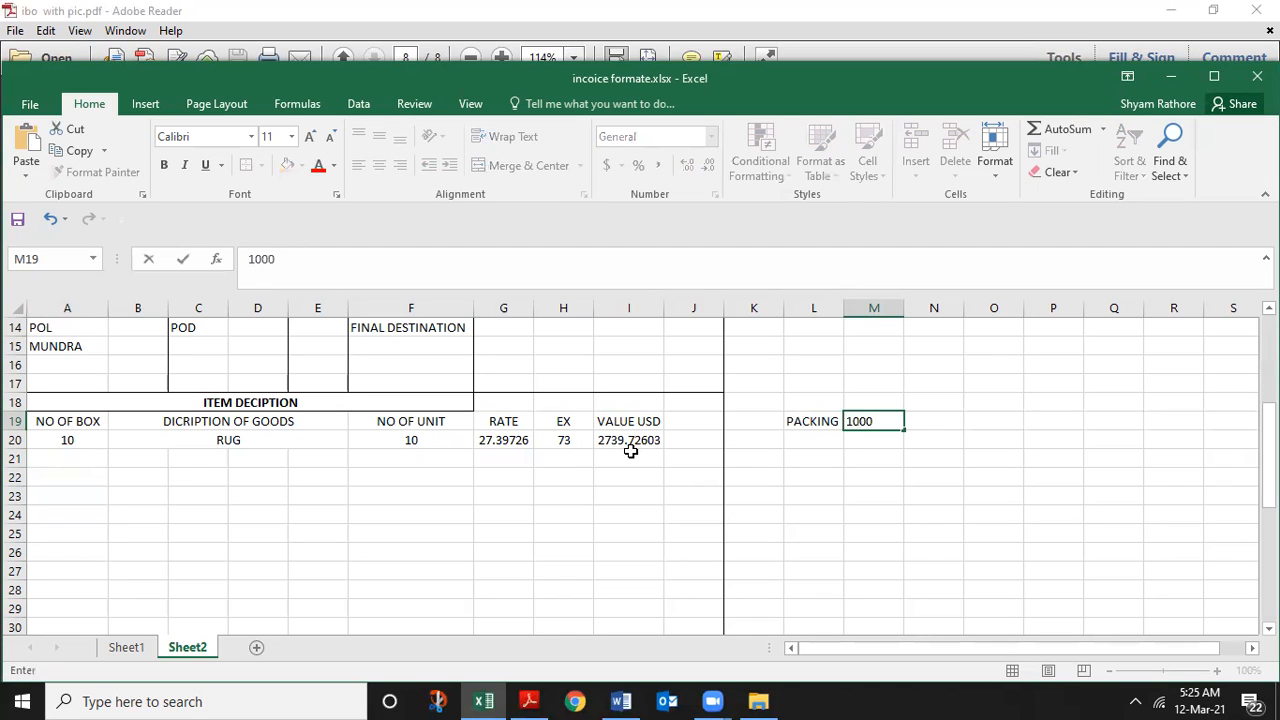
{"action": "key", "text": "Return"}
{"action": "key", "text": "Up"}
Step: Add the cost label TRANPORTAITON in cell L20, directly below PACKING
{"action": "key", "text": "Left"}
{"action": "key", "text": "Left"}
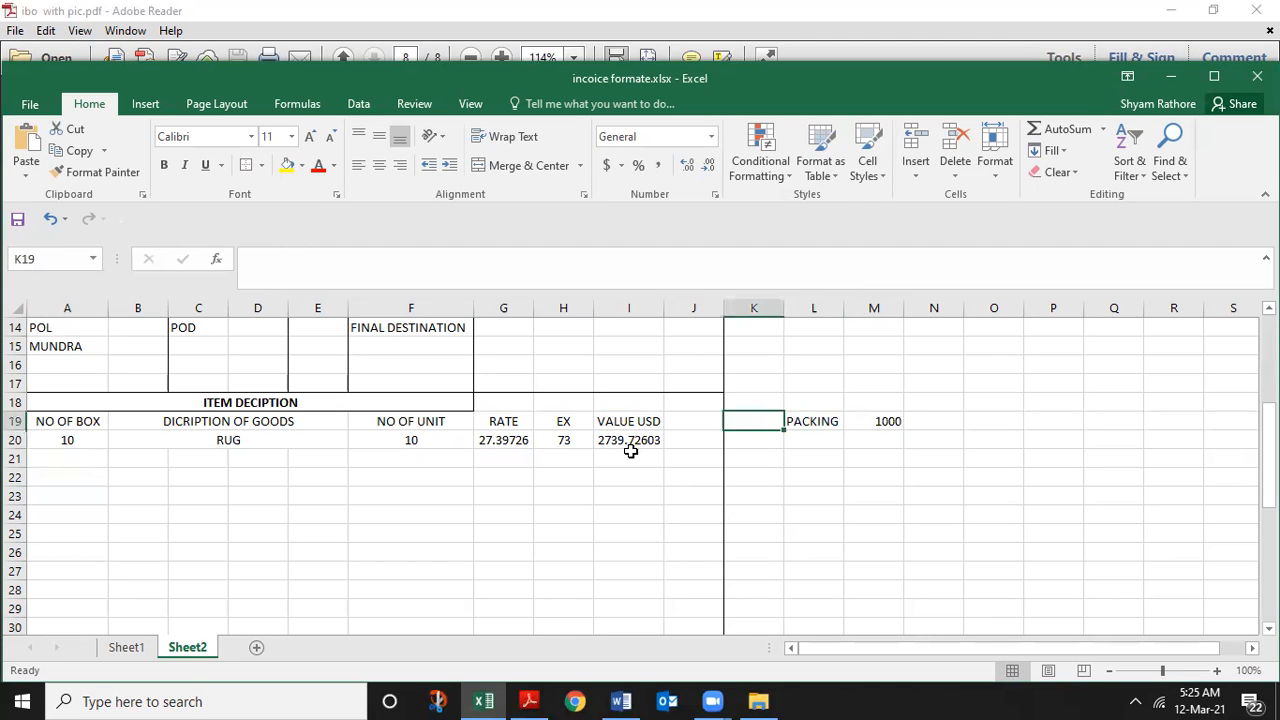
{"action": "key", "text": "Right"}
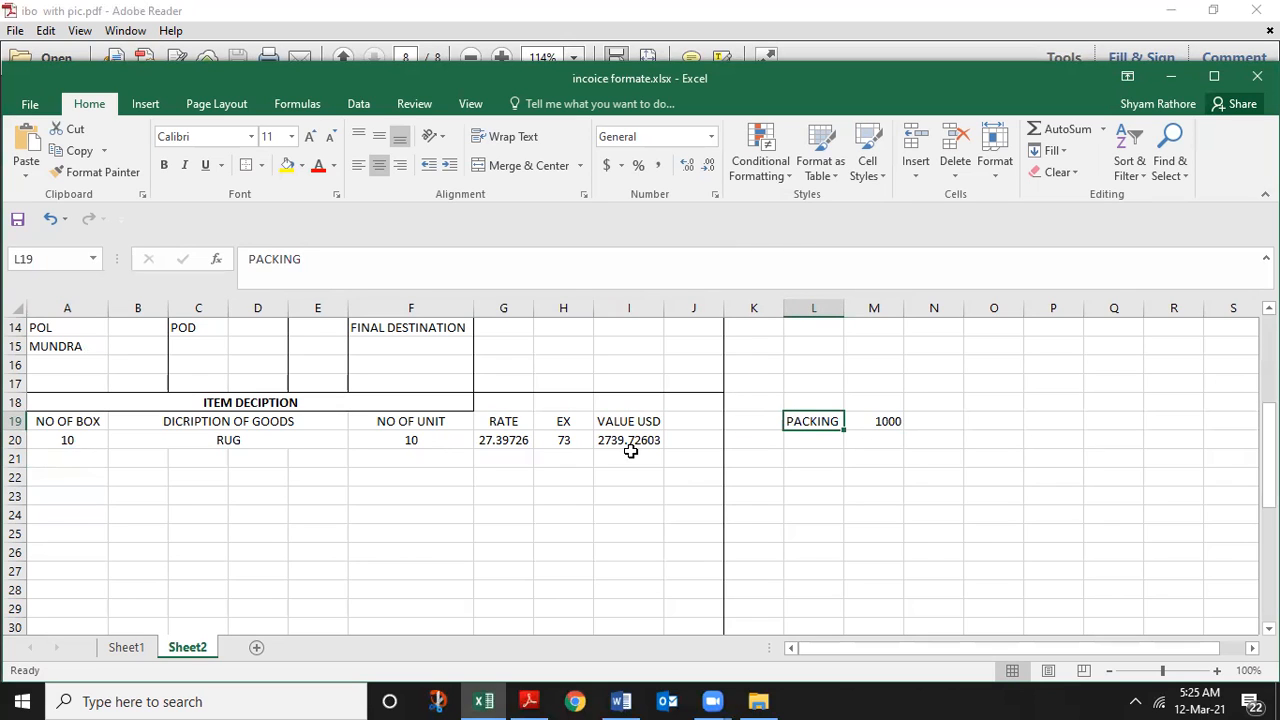
{"action": "key", "text": "Down"}
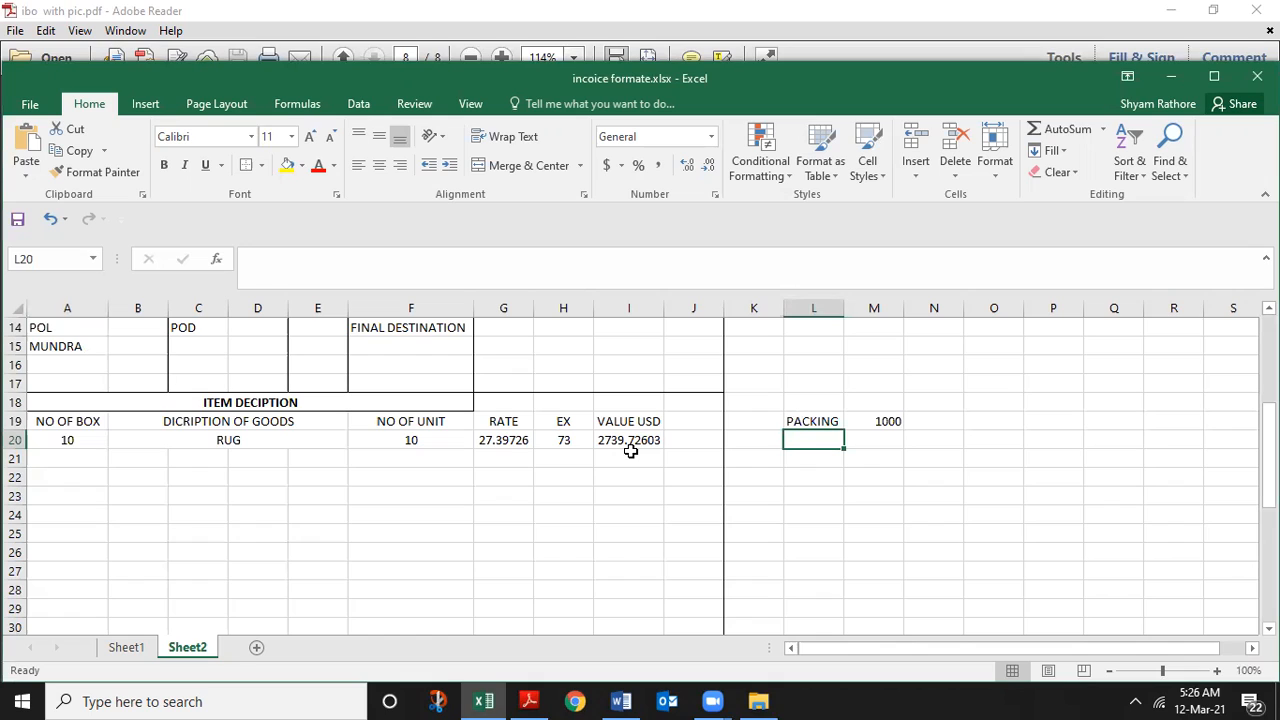
{"action": "type", "text": "TRANPORT"}
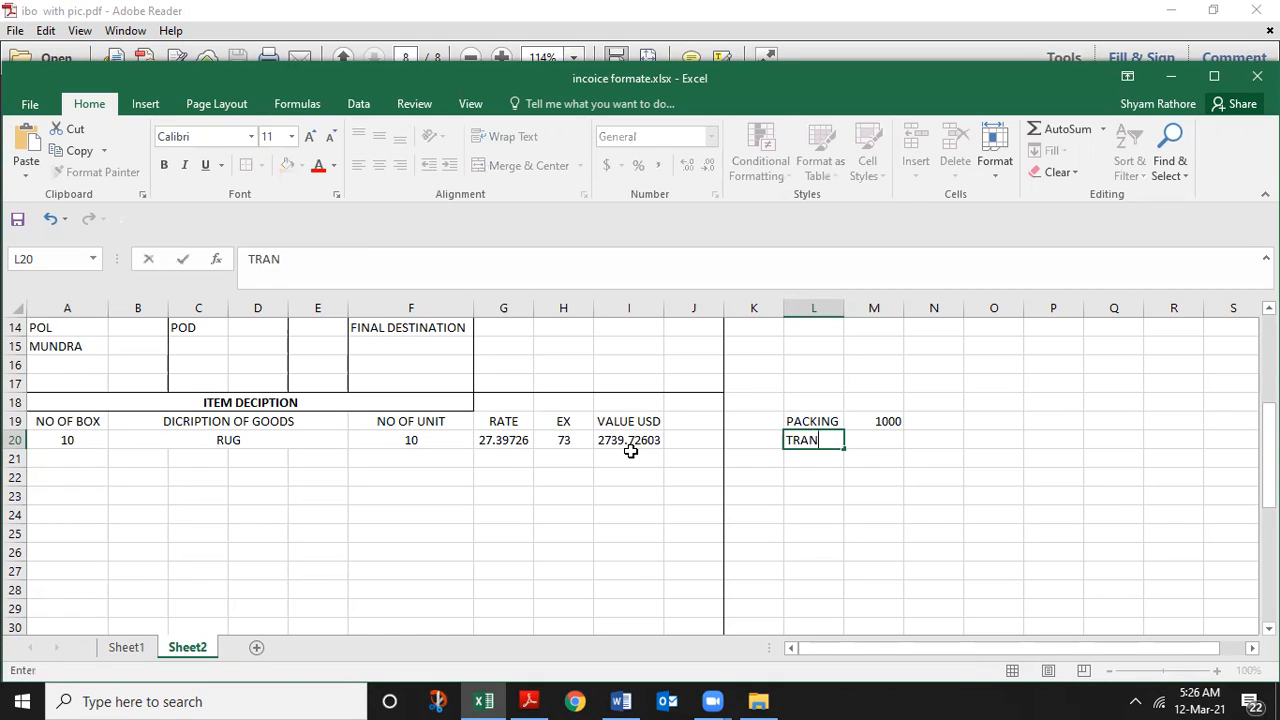
{"action": "key", "text": "BackSpace"}
{"action": "type", "text": "RTAITON"}
{"action": "key", "text": "Tab"}
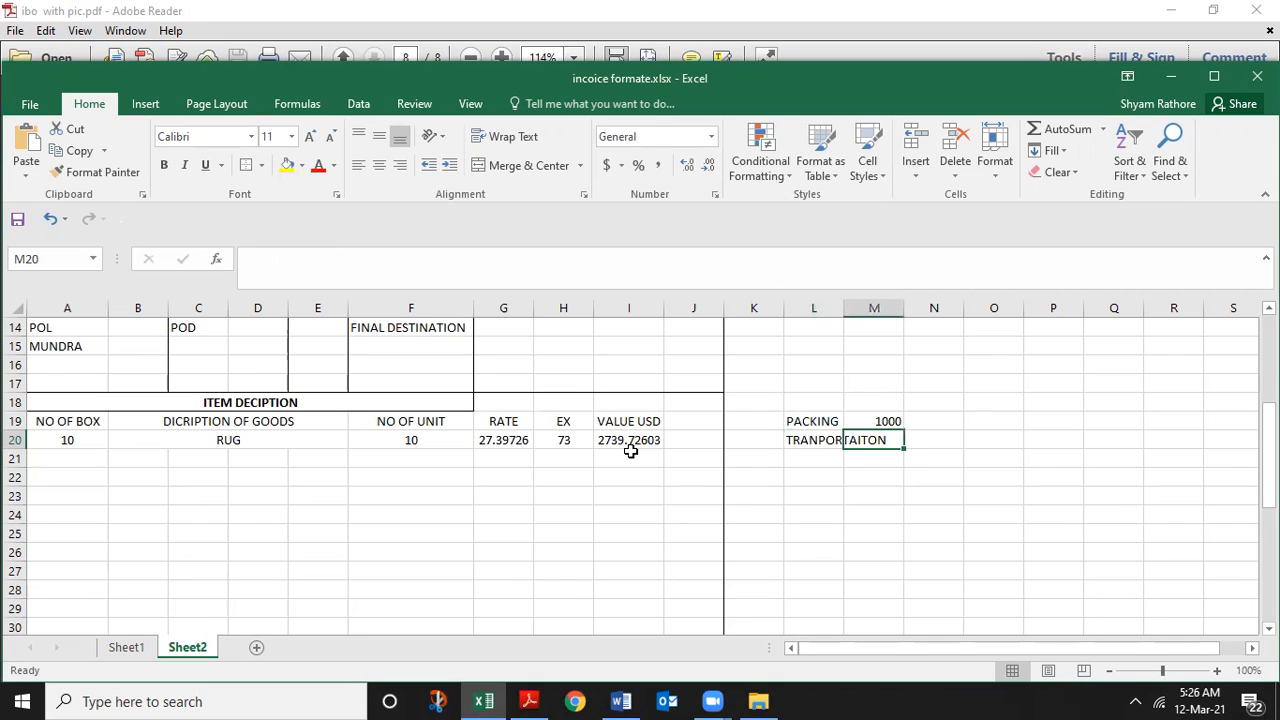
Step: Inspect the rate formula of the rug item in cell G20
{"action": "key", "text": "Left"}
{"action": "key", "text": "Left"}
{"action": "key", "text": "Left"}
{"action": "key", "text": "Left"}
{"action": "key", "text": "Left"}
{"action": "key", "text": "Left"}
{"action": "key", "text": "Left"}
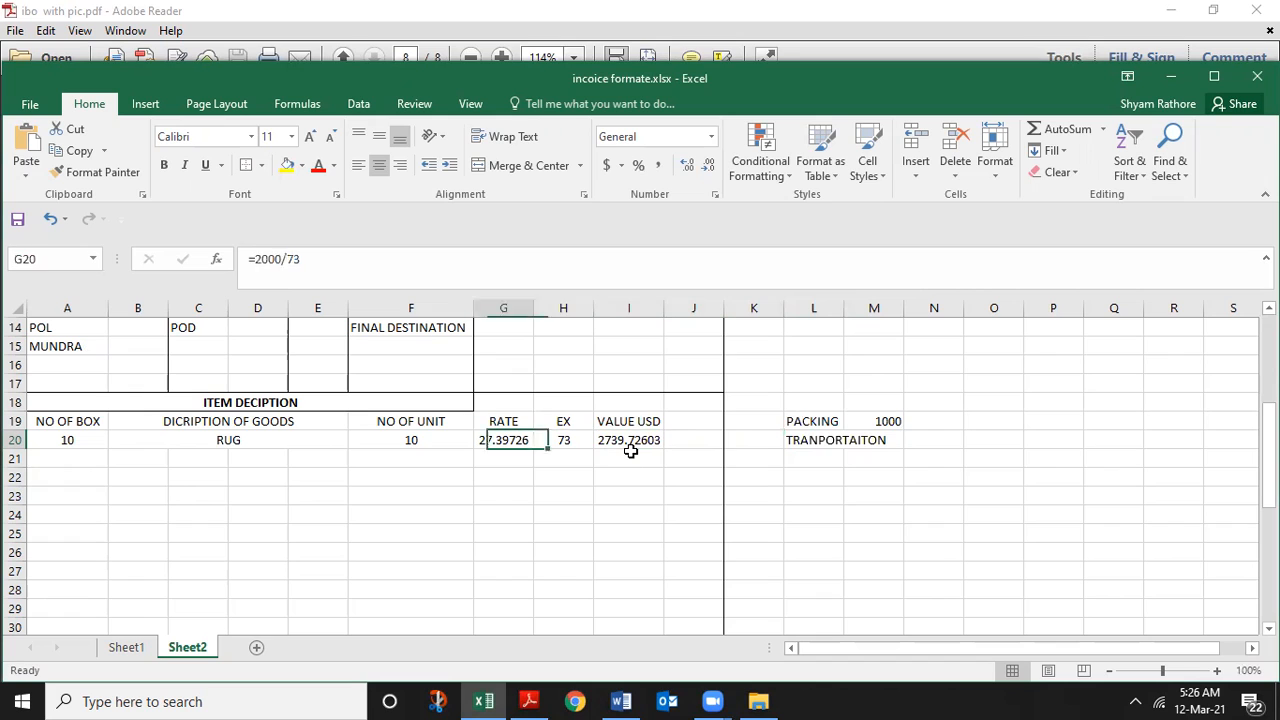
Step: Look through the invoice sheet from the item row down to the total units line and back to the shipping details
{"action": "key", "text": "Down"}
{"action": "key", "text": "Down"}
{"action": "key", "text": "Left"}
{"action": "key", "text": "Up"}
{"action": "key", "text": "Left"}
{"action": "key", "text": "Down"}
{"action": "key", "text": "Down"}
{"action": "key", "text": "Down"}
{"action": "key", "text": "Down"}
{"action": "key", "text": "Down"}
{"action": "key", "text": "Down"}
{"action": "key", "text": "Down"}
{"action": "key", "text": "Down"}
{"action": "key", "text": "Down"}
{"action": "key", "text": "Down"}
{"action": "key", "text": "Down"}
{"action": "key", "text": "Down"}
{"action": "key", "text": "Down"}
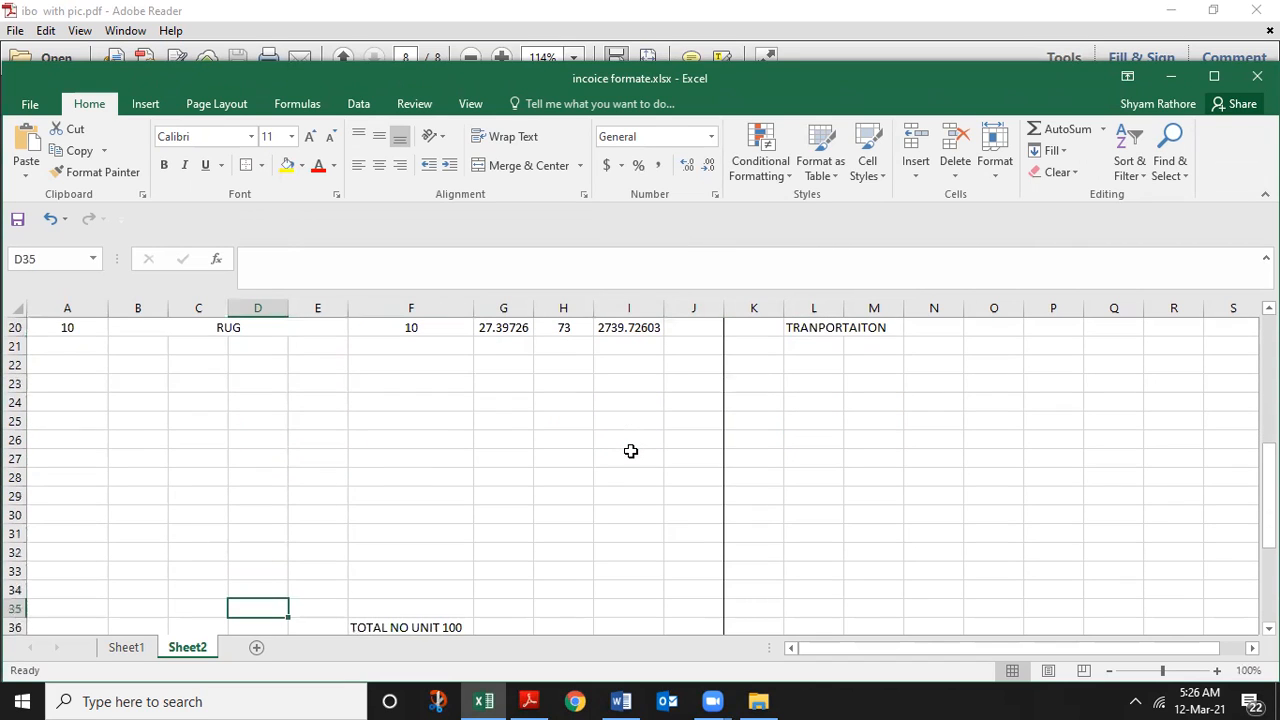
{"action": "key", "text": "Up"}
{"action": "key", "text": "Up"}
{"action": "key", "text": "Up"}
{"action": "key", "text": "Up"}
{"action": "key", "text": "Up"}
{"action": "key", "text": "Up"}
{"action": "key", "text": "Up"}
{"action": "key", "text": "Up"}
{"action": "key", "text": "Up"}
{"action": "key", "text": "Up"}
{"action": "key", "text": "Up"}
{"action": "key", "text": "Up"}
{"action": "key", "text": "Up"}
{"action": "key", "text": "Up"}
{"action": "key", "text": "Up"}
{"action": "key", "text": "Up"}
{"action": "key", "text": "Up"}
{"action": "key", "text": "Up"}
{"action": "key", "text": "Up"}
{"action": "key", "text": "Up"}
{"action": "key", "text": "Down"}
{"action": "key", "text": "Down"}
{"action": "key", "text": "Down"}
{"action": "key", "text": "Down"}
{"action": "key", "text": "Down"}
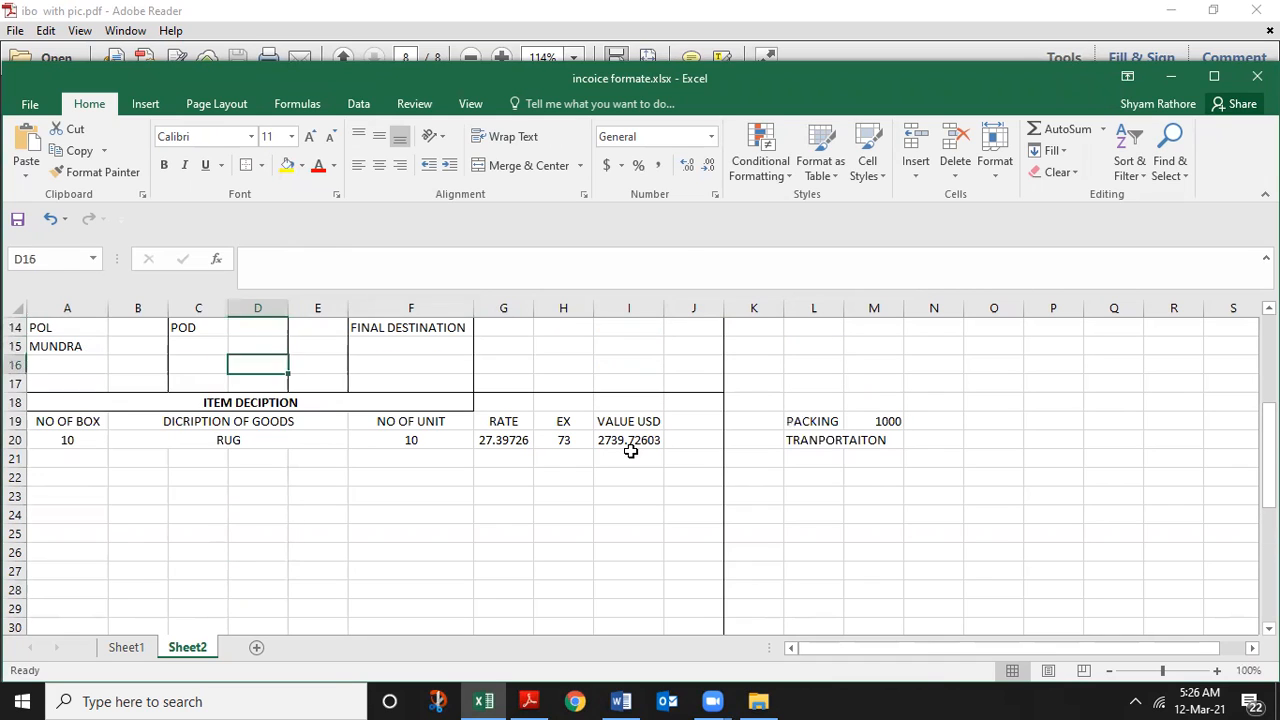
Step: Enter 5000 as the transportation cost in cell M20, beside the TRANPORTAITON label
{"action": "key", "text": "Down"}
{"action": "key", "text": "Right"}
{"action": "key", "text": "Right"}
{"action": "key", "text": "Right"}
{"action": "key", "text": "Right"}
{"action": "key", "text": "Right"}
{"action": "key", "text": "Right"}
{"action": "key", "text": "Right"}
{"action": "key", "text": "Right"}
{"action": "key", "text": "Right"}
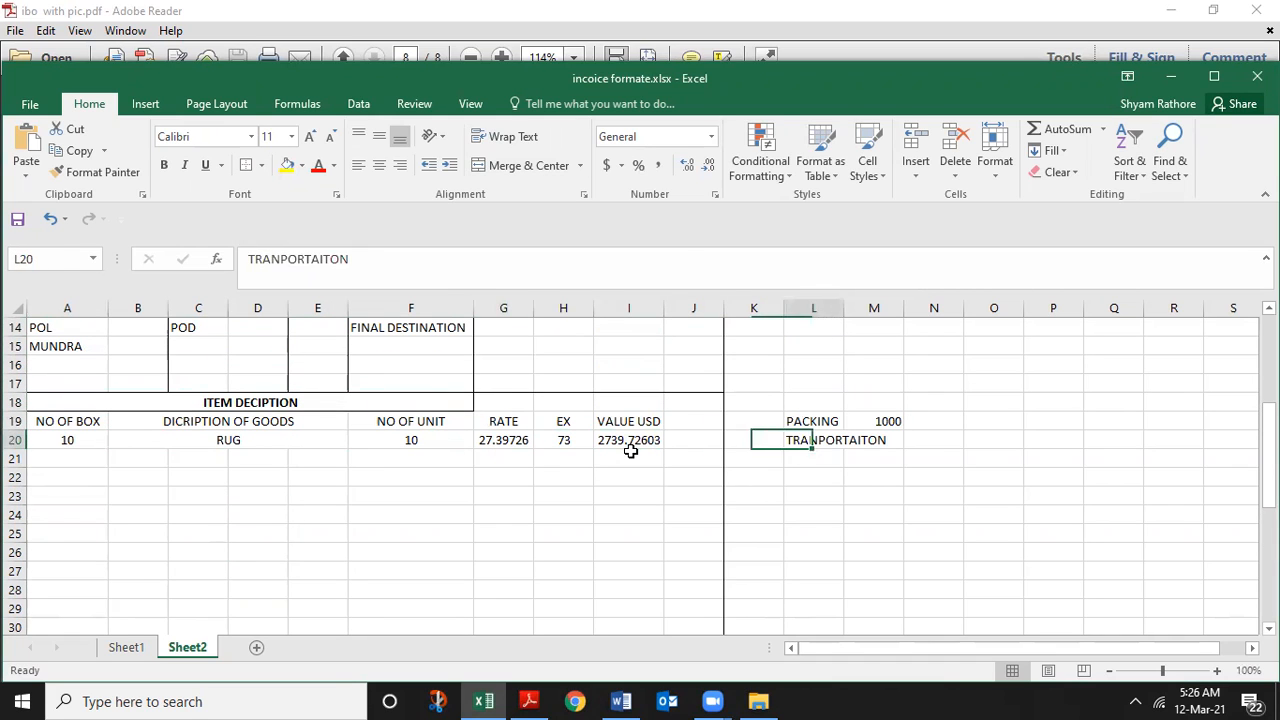
{"action": "key", "text": "Left"}
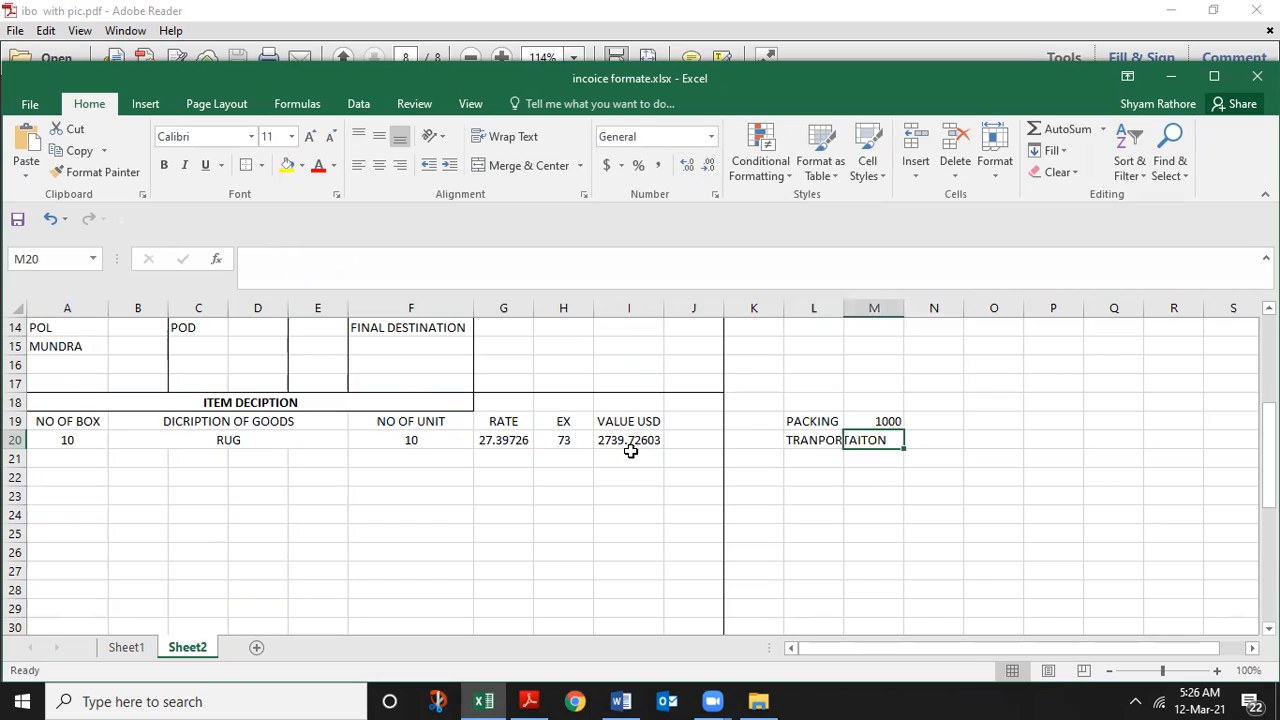
{"action": "type", "text": "5000"}
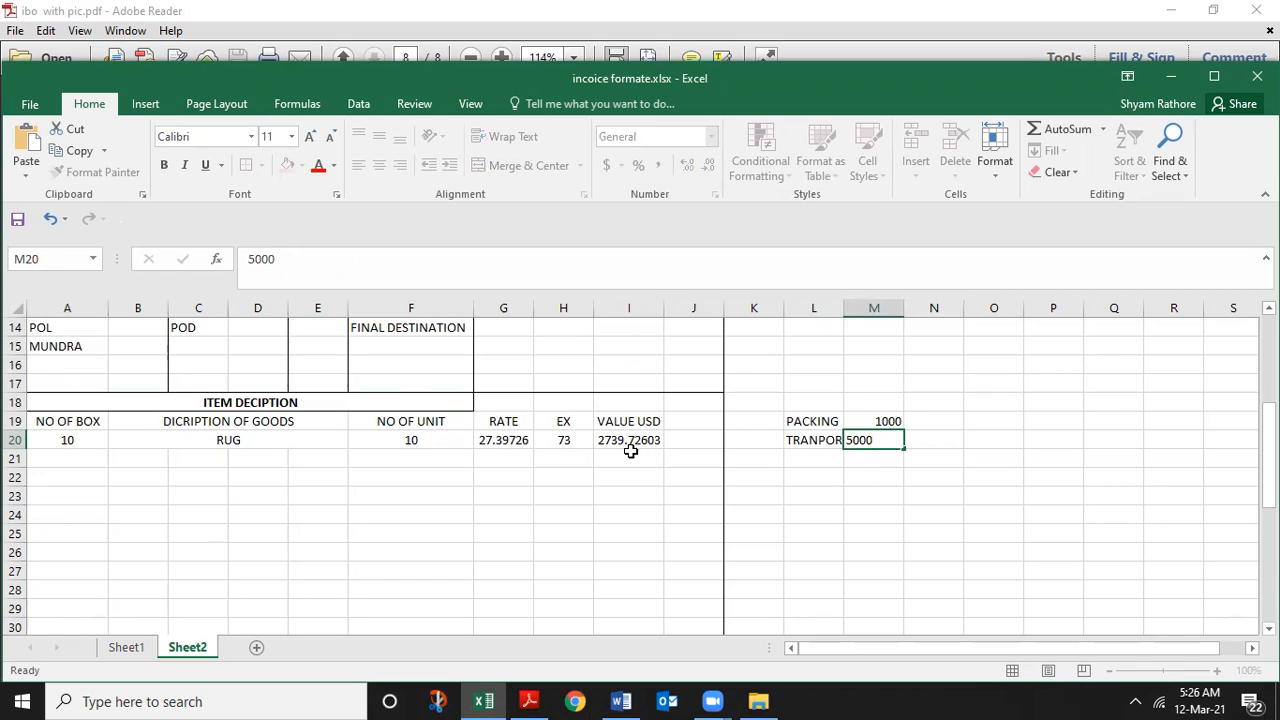
{"action": "key", "text": "Return"}
Step: Add the cost label AGENT /CUSTOM CLREARACE in cell L21 and enter 4000 beside it in M21
{"action": "key", "text": "Up"}
{"action": "key", "text": "Left"}
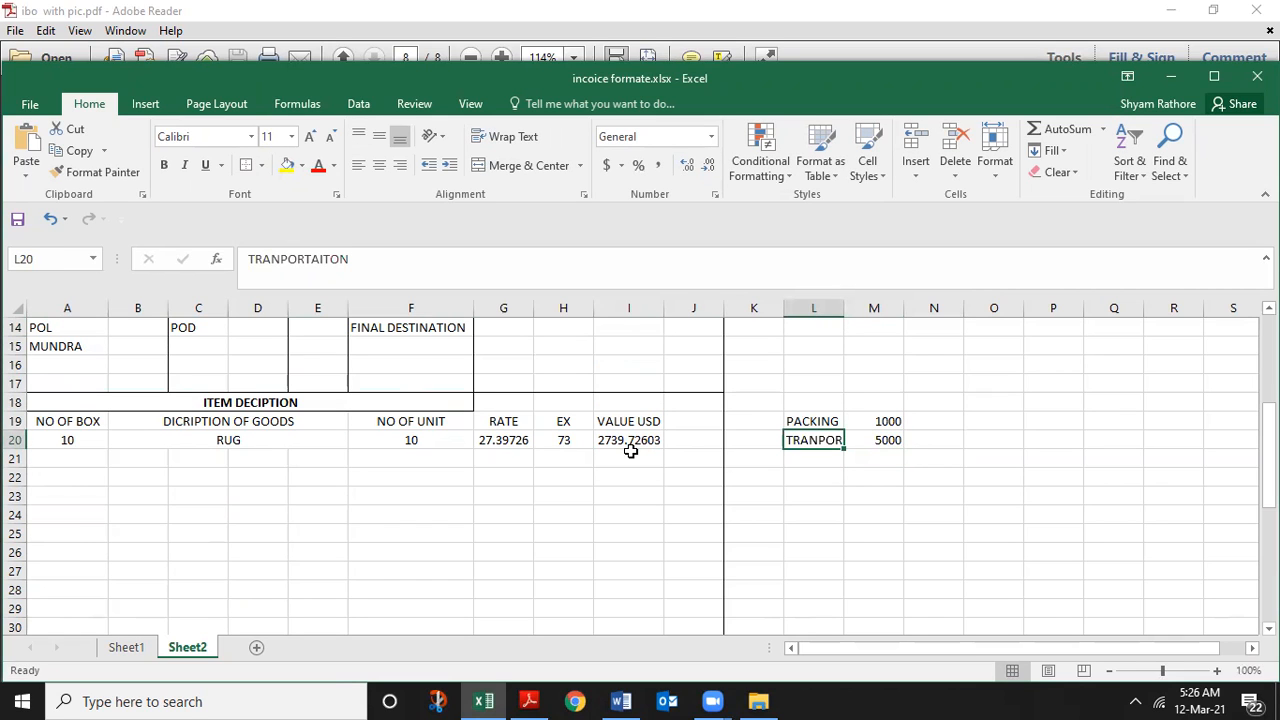
{"action": "key", "text": "Down"}
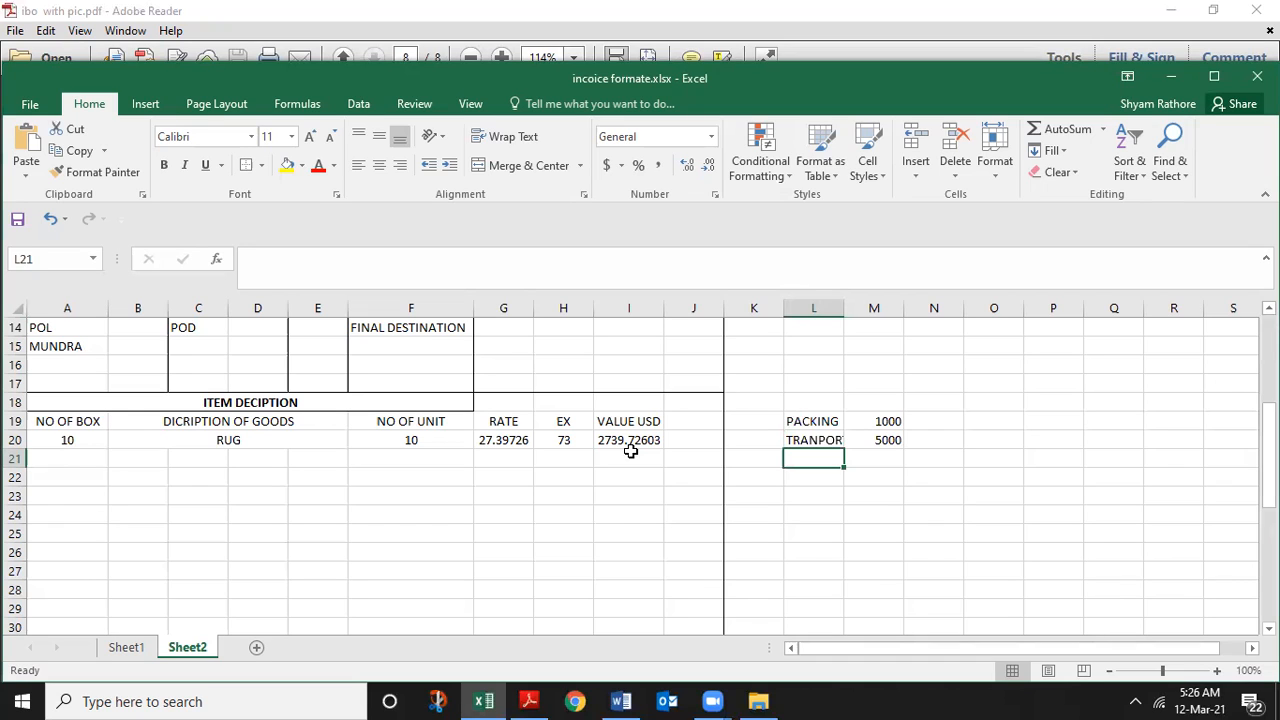
{"action": "type", "text": "AGEN"}
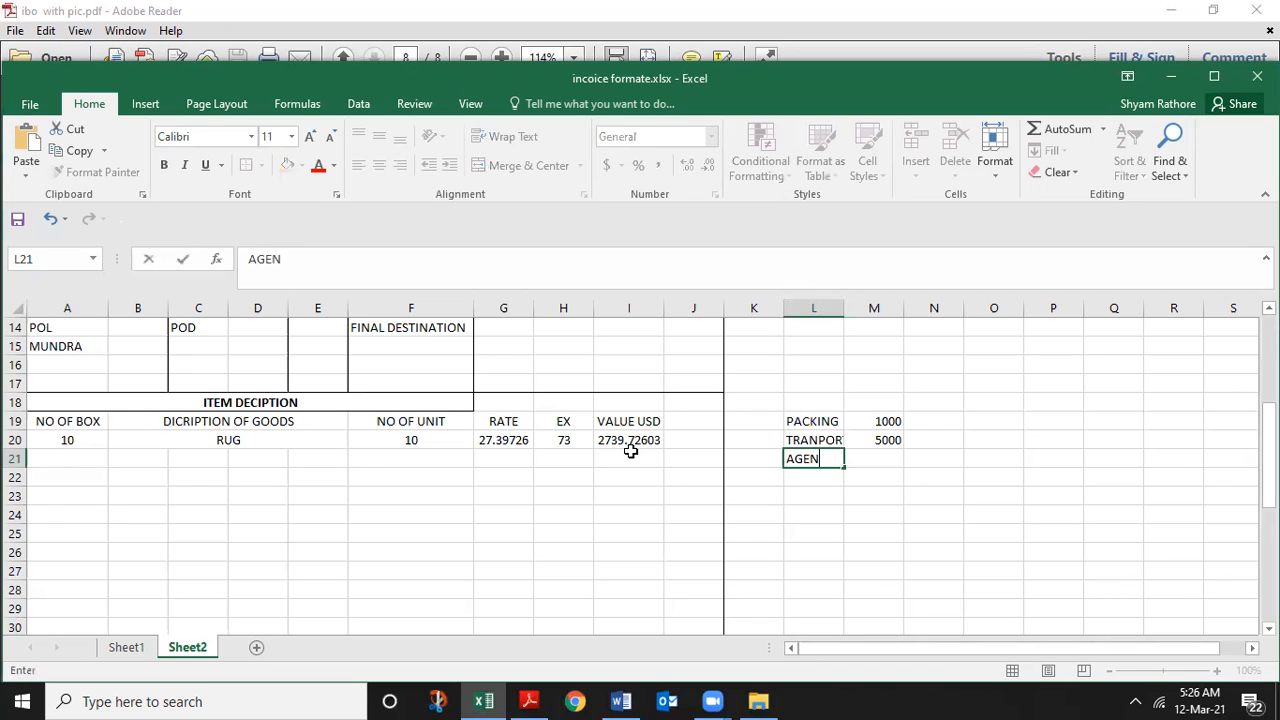
{"action": "type", "text": "T /CUSTOM CLREARACE"}
{"action": "key", "text": "Tab"}
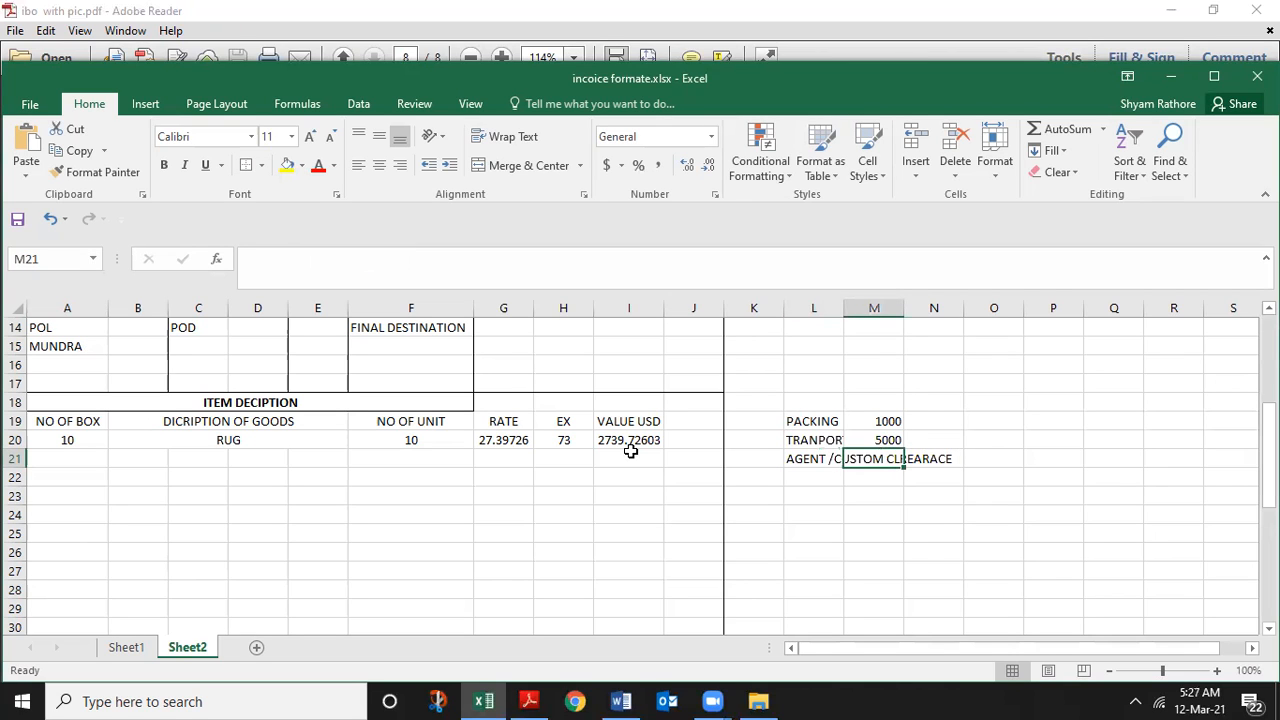
{"action": "type", "text": "4000"}
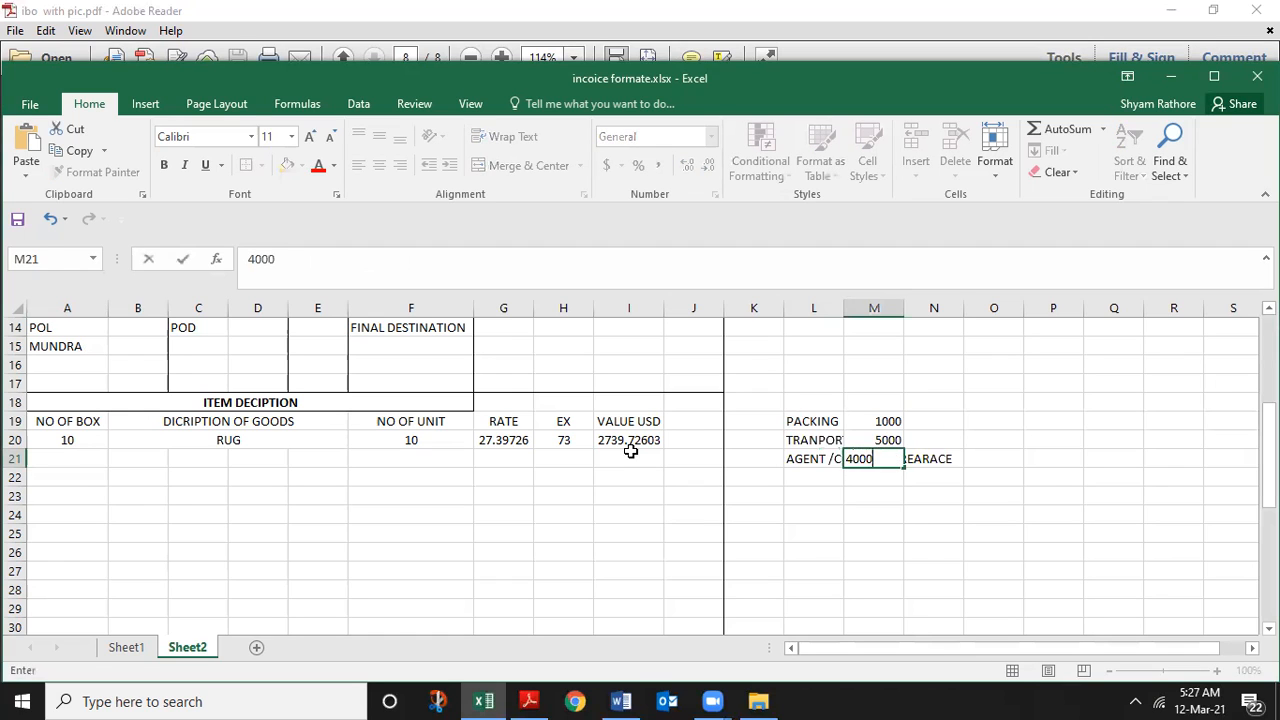
{"action": "key", "text": "Tab"}
Step: Review the packing and transportation labels and their cost entries beside the item table
{"action": "key", "text": "Left"}
{"action": "key", "text": "Up"}
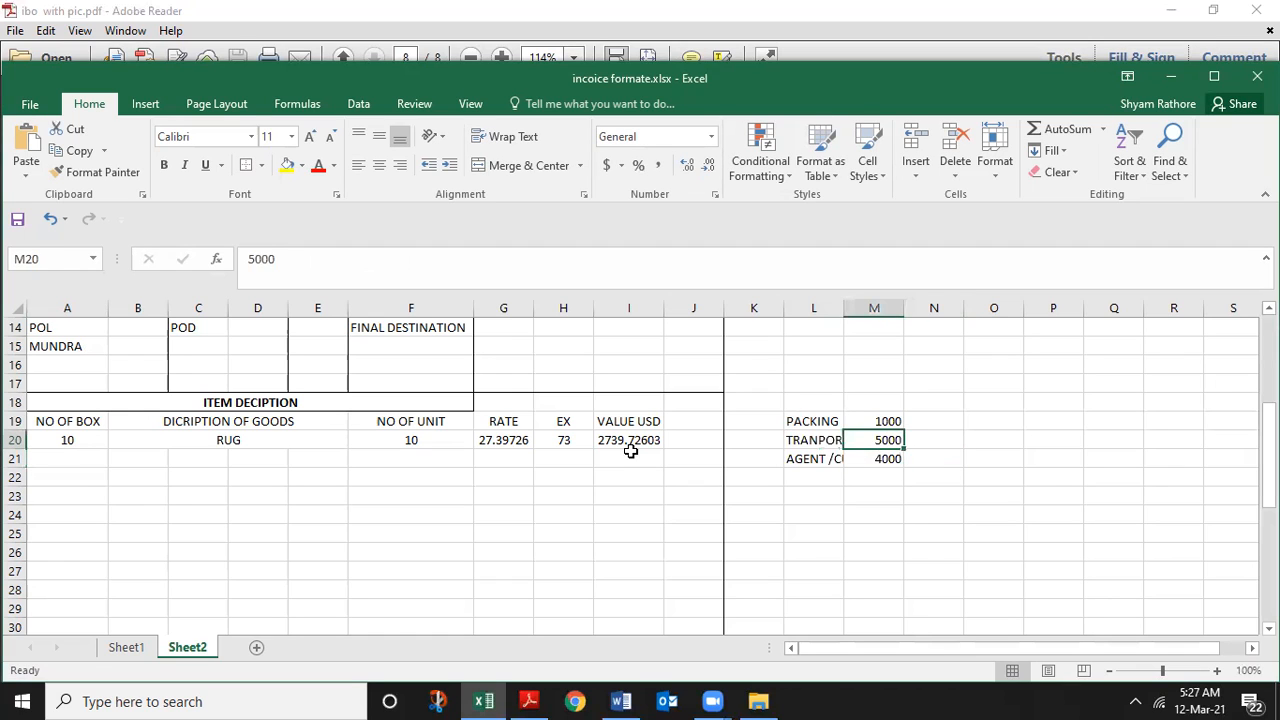
{"action": "key", "text": "Left"}
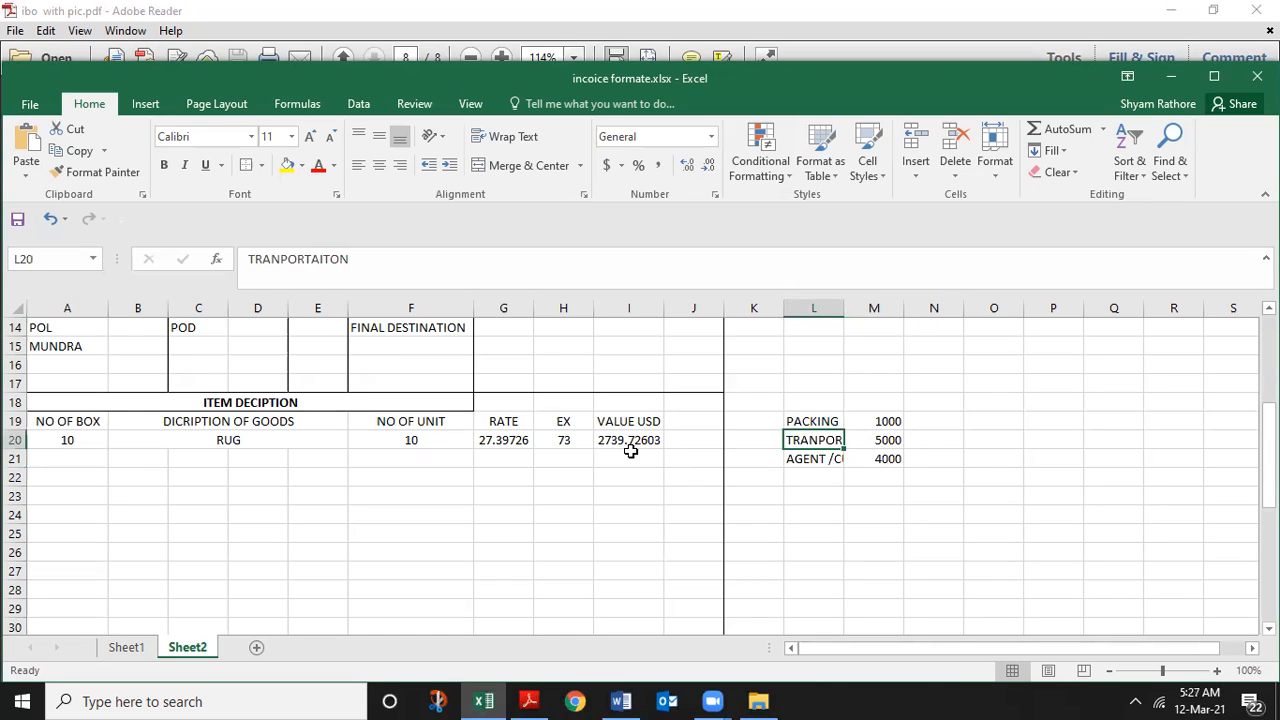
{"action": "key", "text": "Right"}
{"action": "key", "text": "Right"}
{"action": "key", "text": "Left"}
{"action": "key", "text": "Up"}
{"action": "key", "text": "Left"}
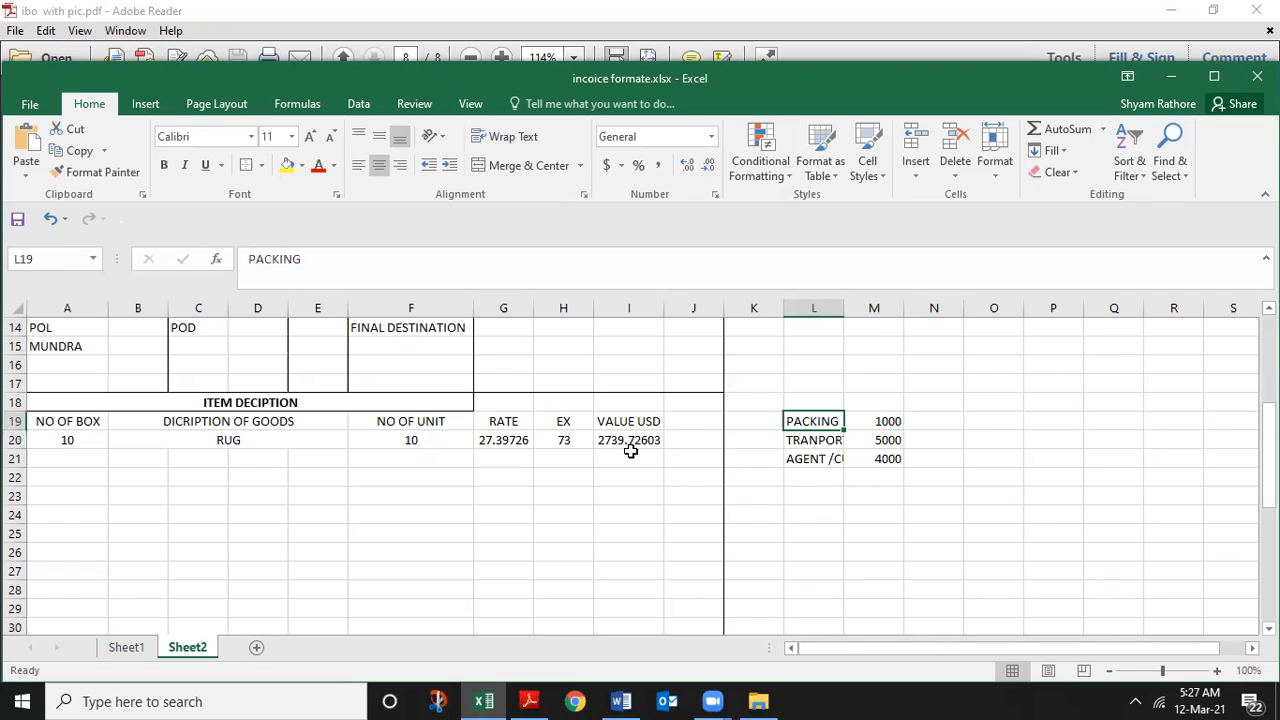
Step: Sum the three costs in M19:M21 with AutoSum, placing the result in cell M22
{"action": "key", "text": "Right"}
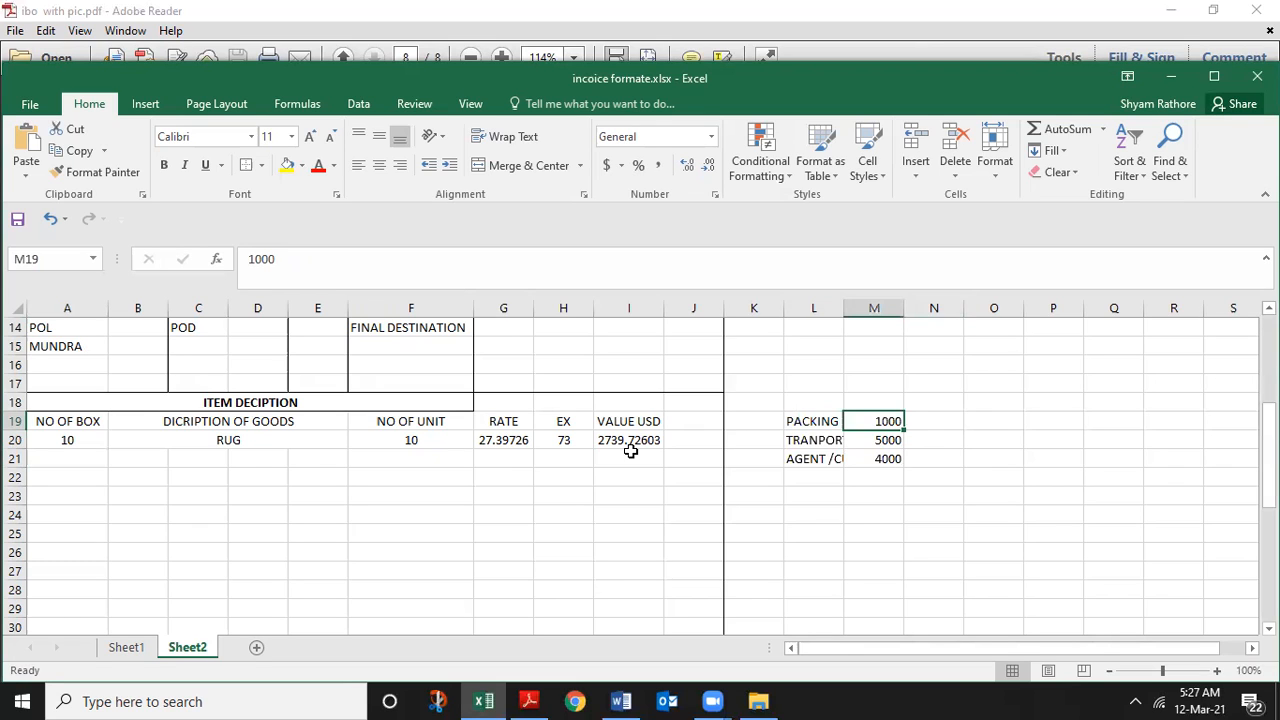
{"action": "key", "text": "shift+Down"}
{"action": "key", "text": "shift+Down"}
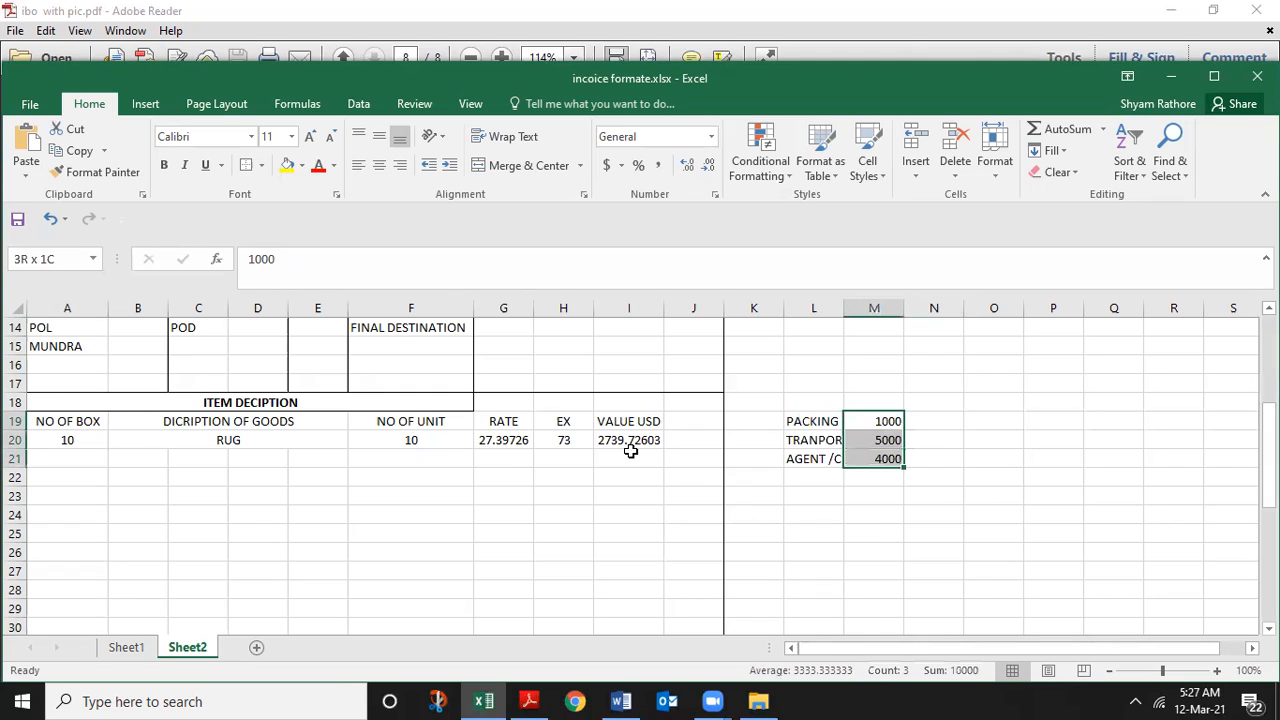
{"action": "left_click", "coordinate": [1052, 134]}
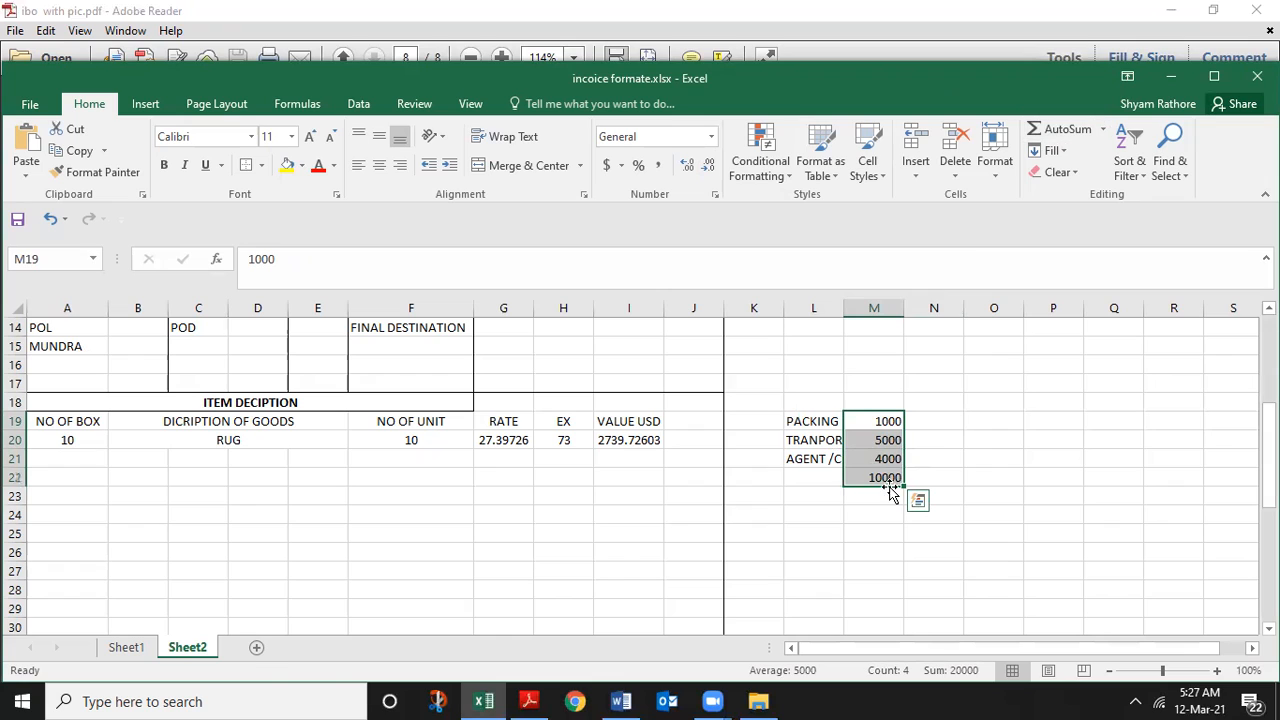
Step: Label the cost sum TOTALL in cell L22
{"action": "key", "text": "Up"}
{"action": "key", "text": "Down"}
{"action": "key", "text": "Down"}
{"action": "key", "text": "Down"}
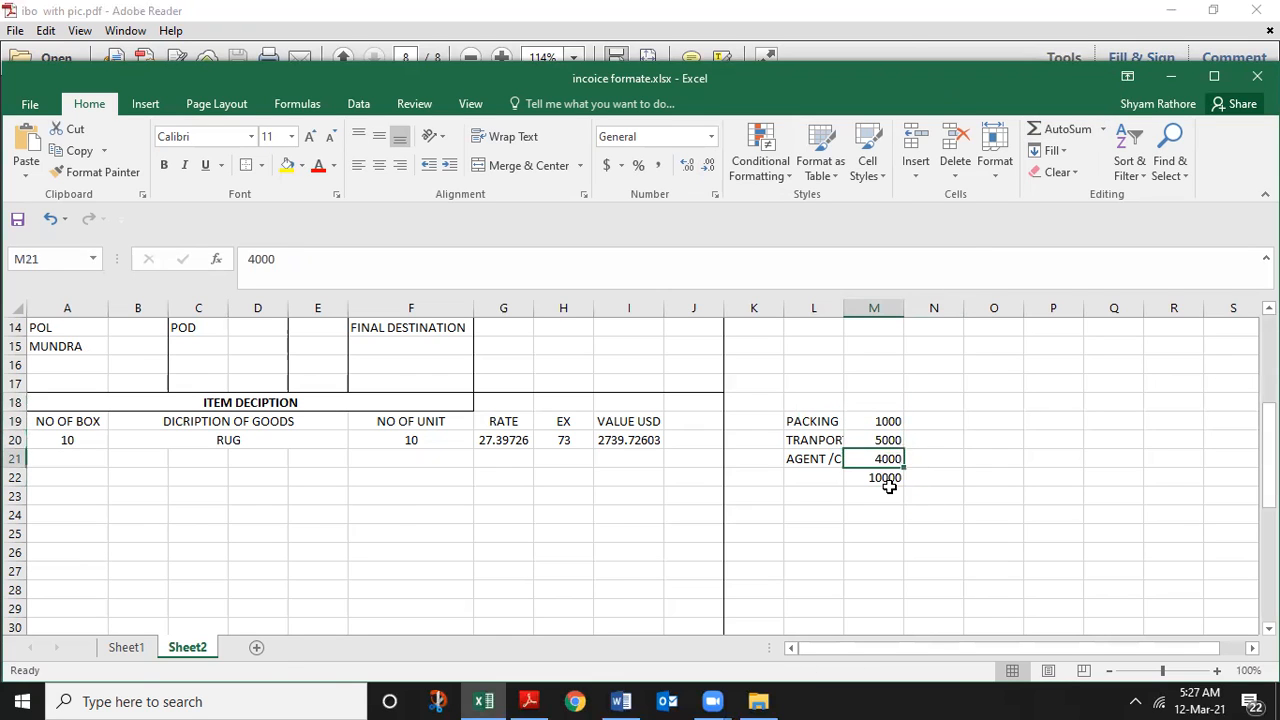
{"action": "key", "text": "Left"}
{"action": "key", "text": "Down"}
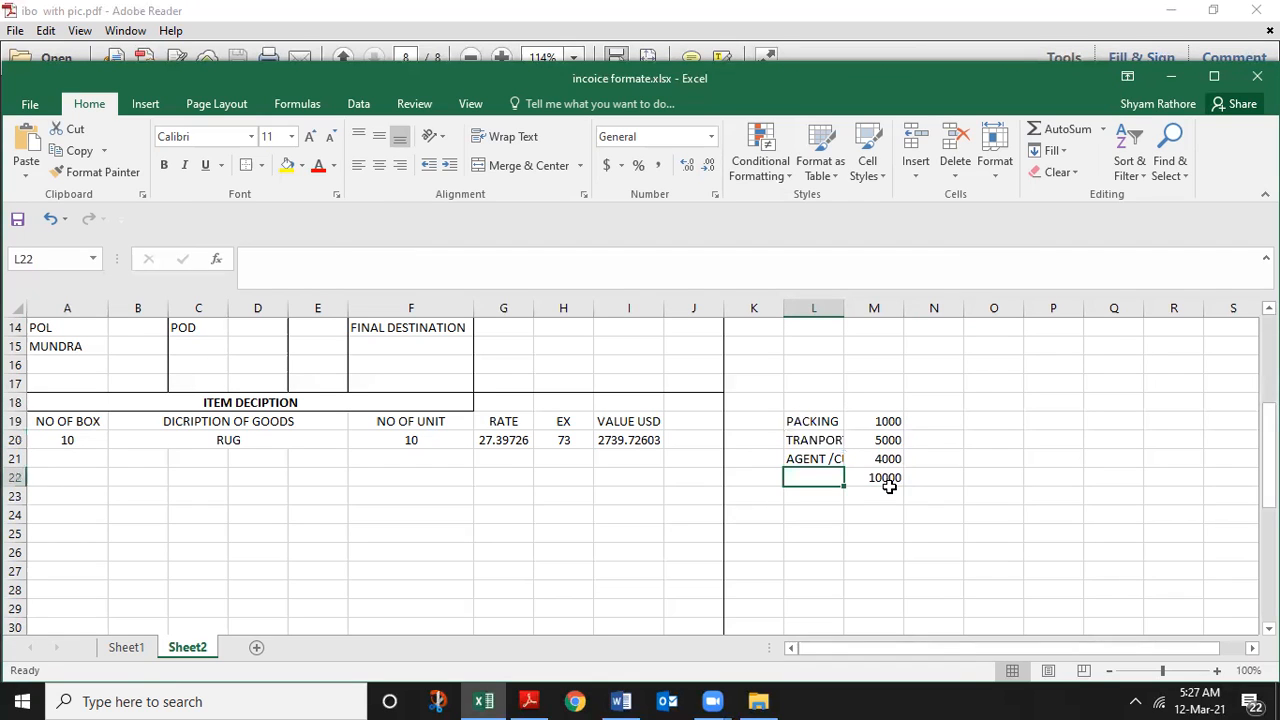
{"action": "type", "text": "TOTALL"}
{"action": "key", "text": "Right"}
Step: Examine the rug item's rate formula in G20 and its number of units in F20
{"action": "key", "text": "Left"}
{"action": "key", "text": "Right"}
{"action": "key", "text": "Right"}
{"action": "key", "text": "Left"}
{"action": "key", "text": "Left"}
{"action": "key", "text": "Left"}
{"action": "key", "text": "Left"}
{"action": "key", "text": "Left"}
{"action": "key", "text": "Left"}
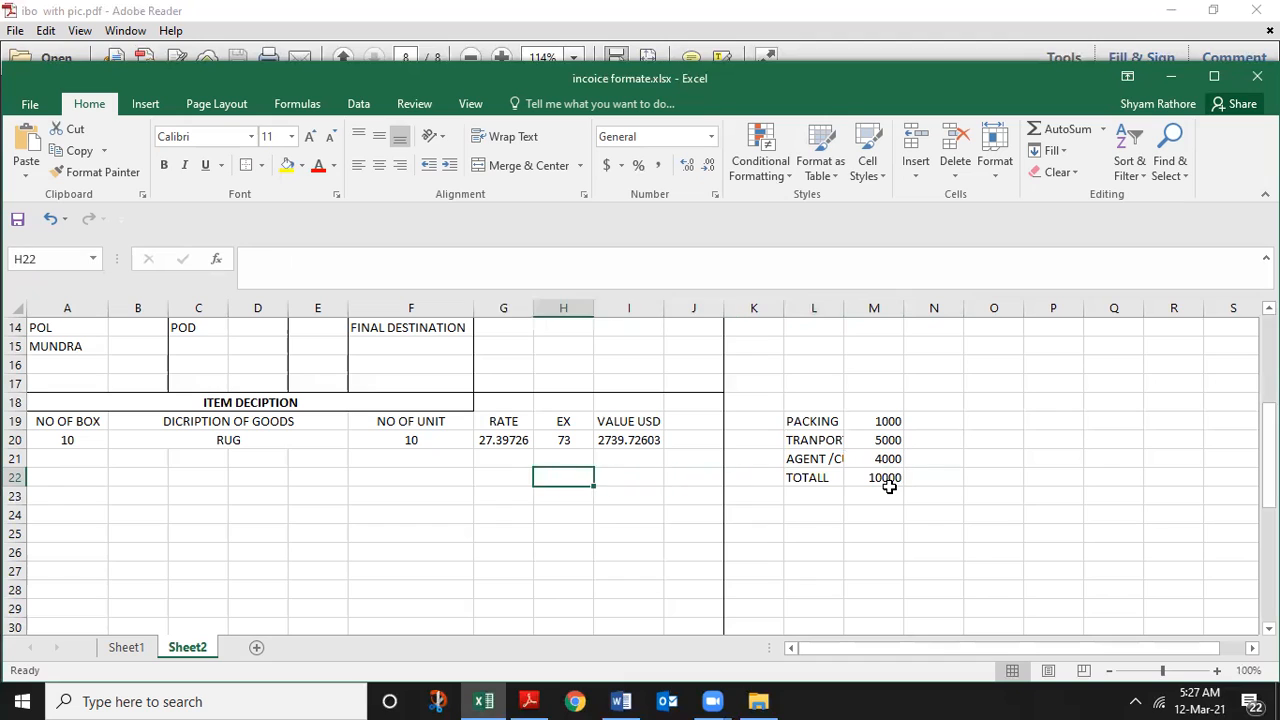
{"action": "key", "text": "Up"}
{"action": "key", "text": "Left"}
{"action": "key", "text": "Up"}
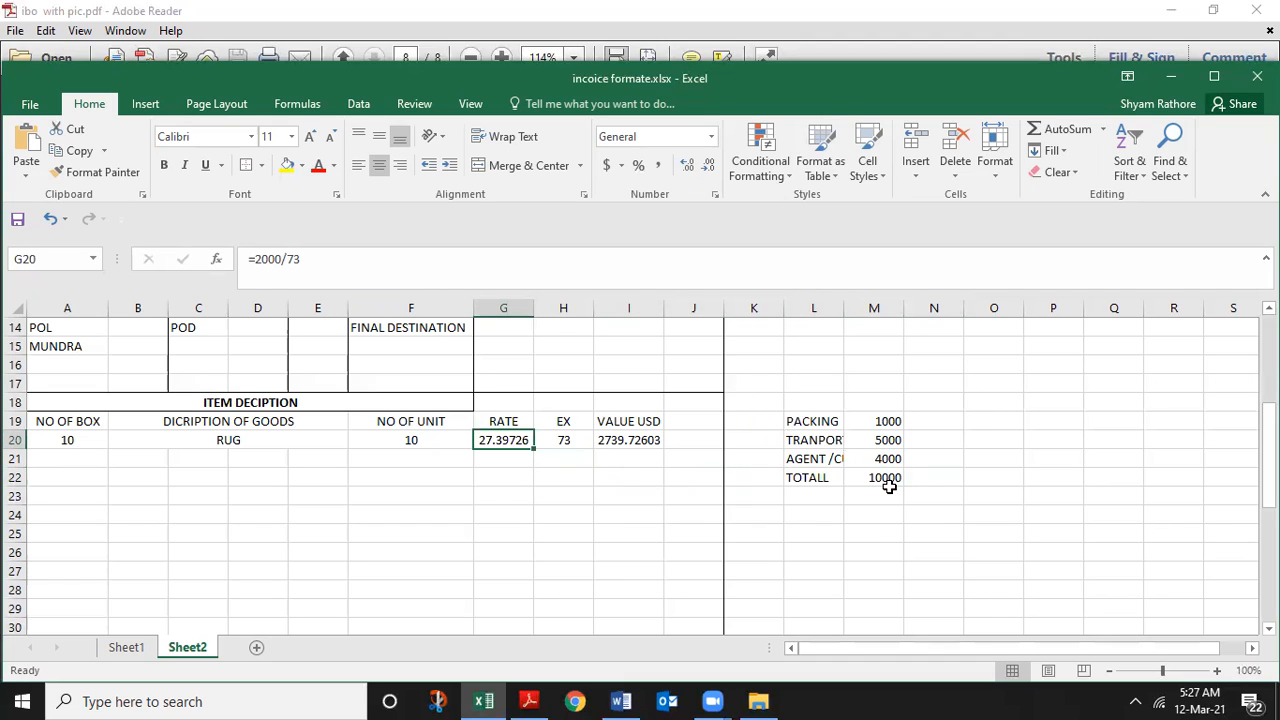
{"action": "key", "text": "Left"}
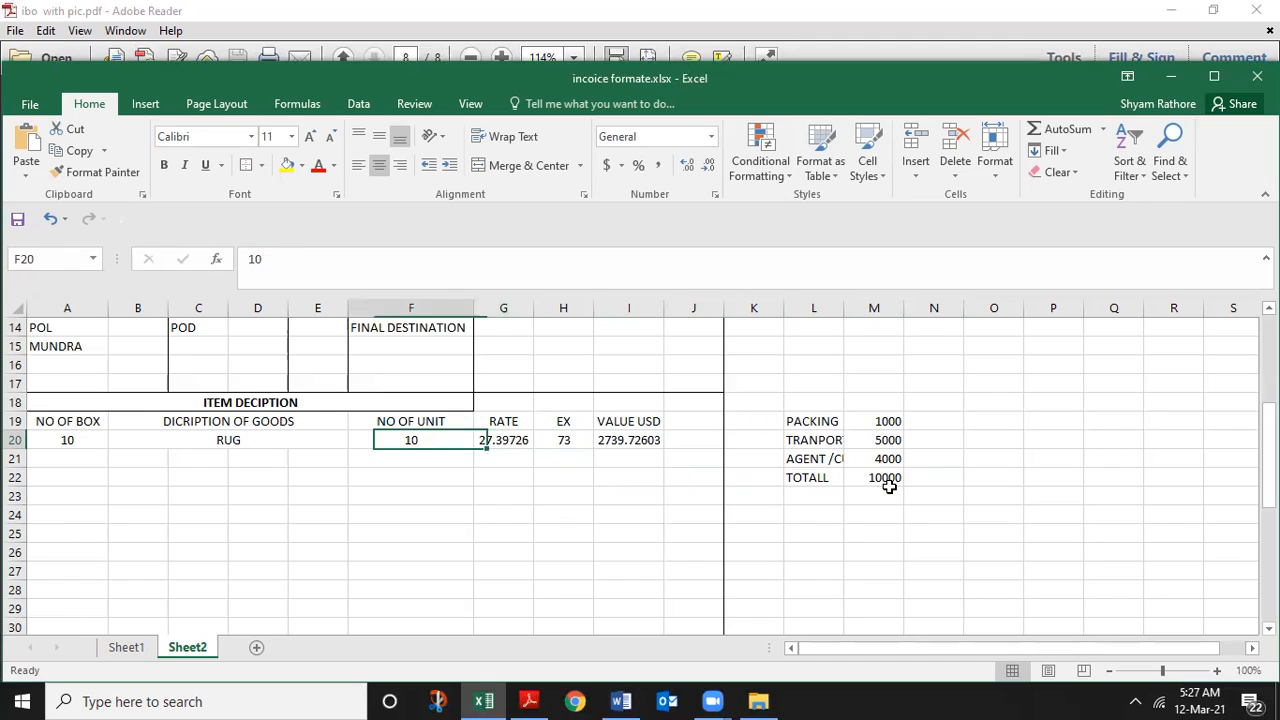
{"action": "key", "text": "Right"}
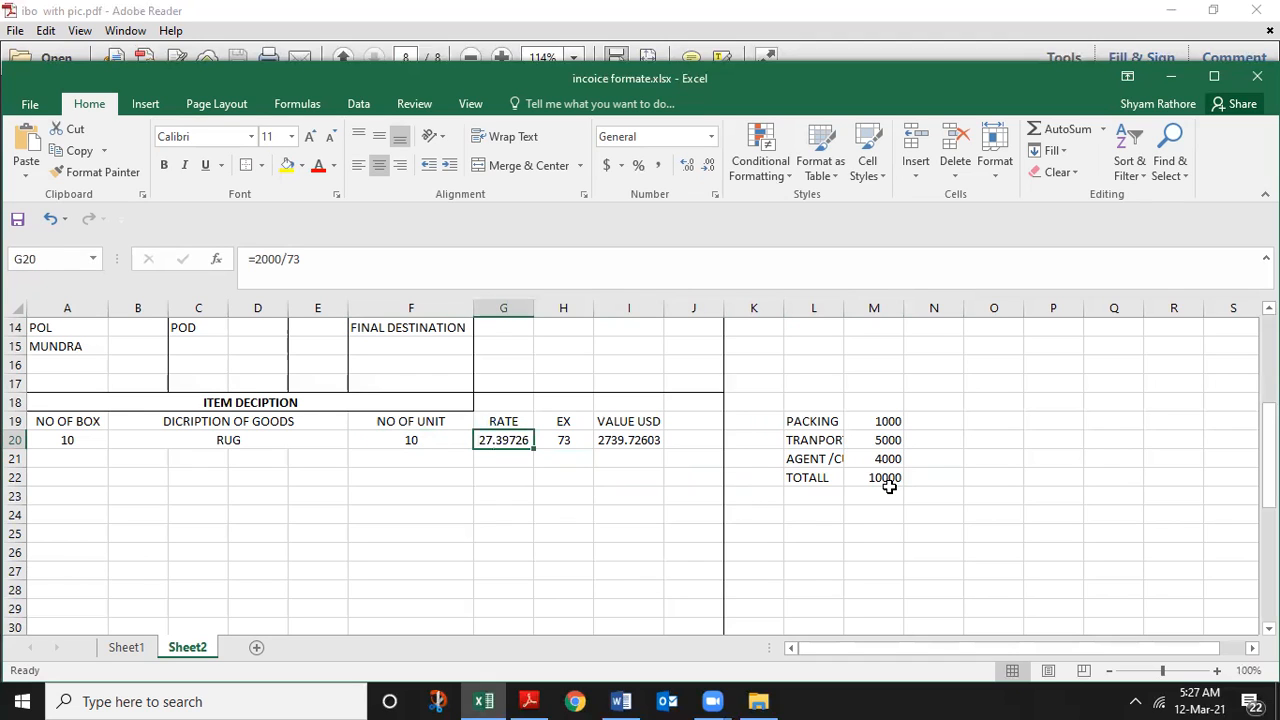
{"action": "key", "text": "Down"}
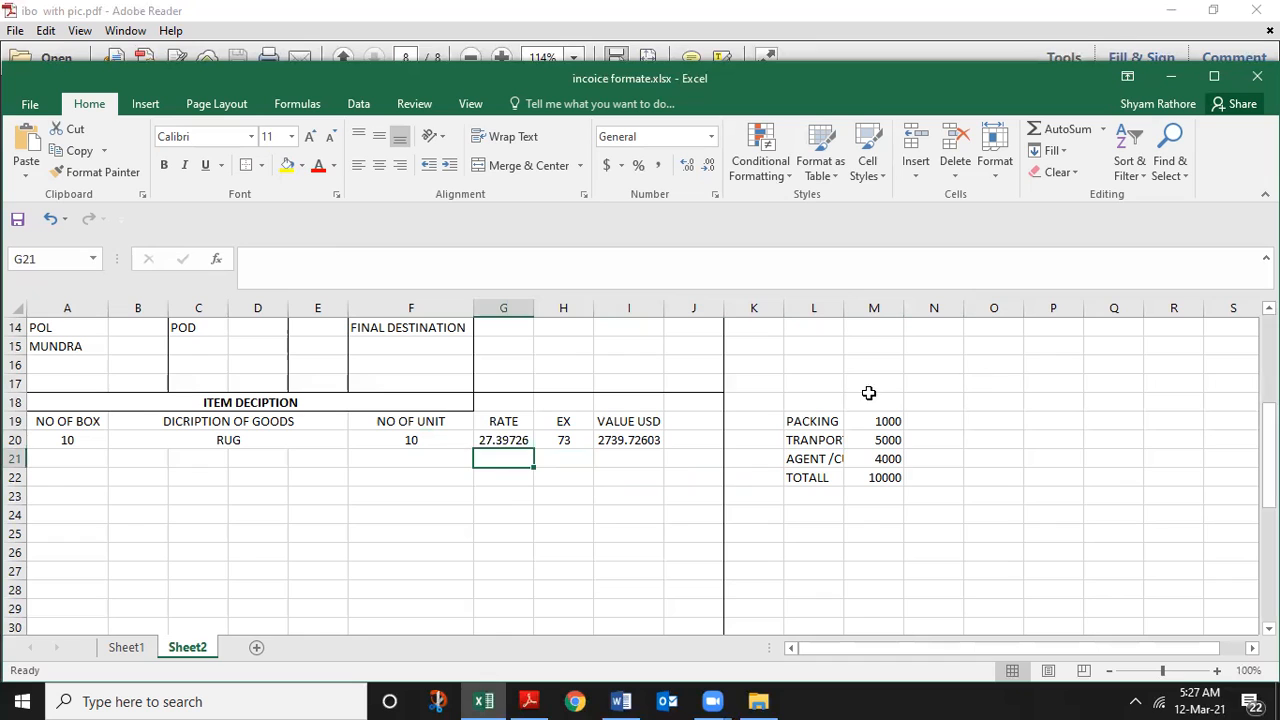
{"action": "left_click", "coordinate": [811, 404]}
{"action": "left_click", "coordinate": [807, 533]}
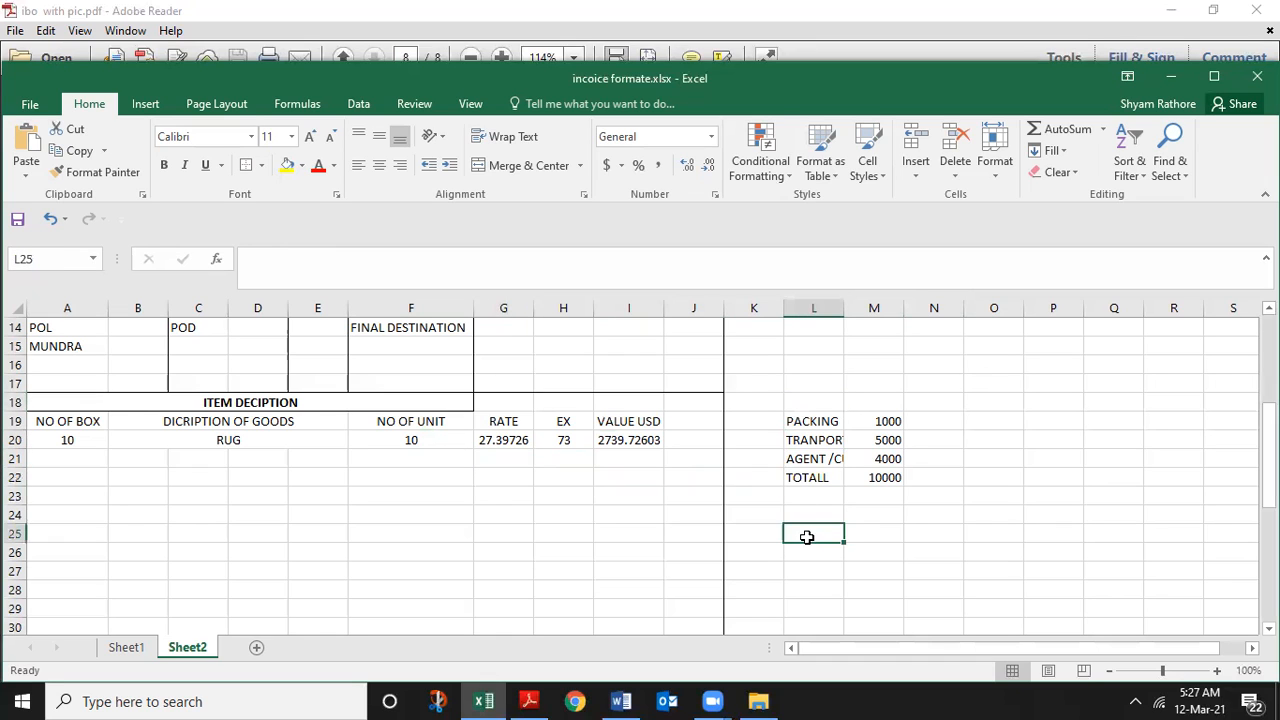
{"action": "type", "text": "2000"}
{"action": "key", "text": "Tab"}
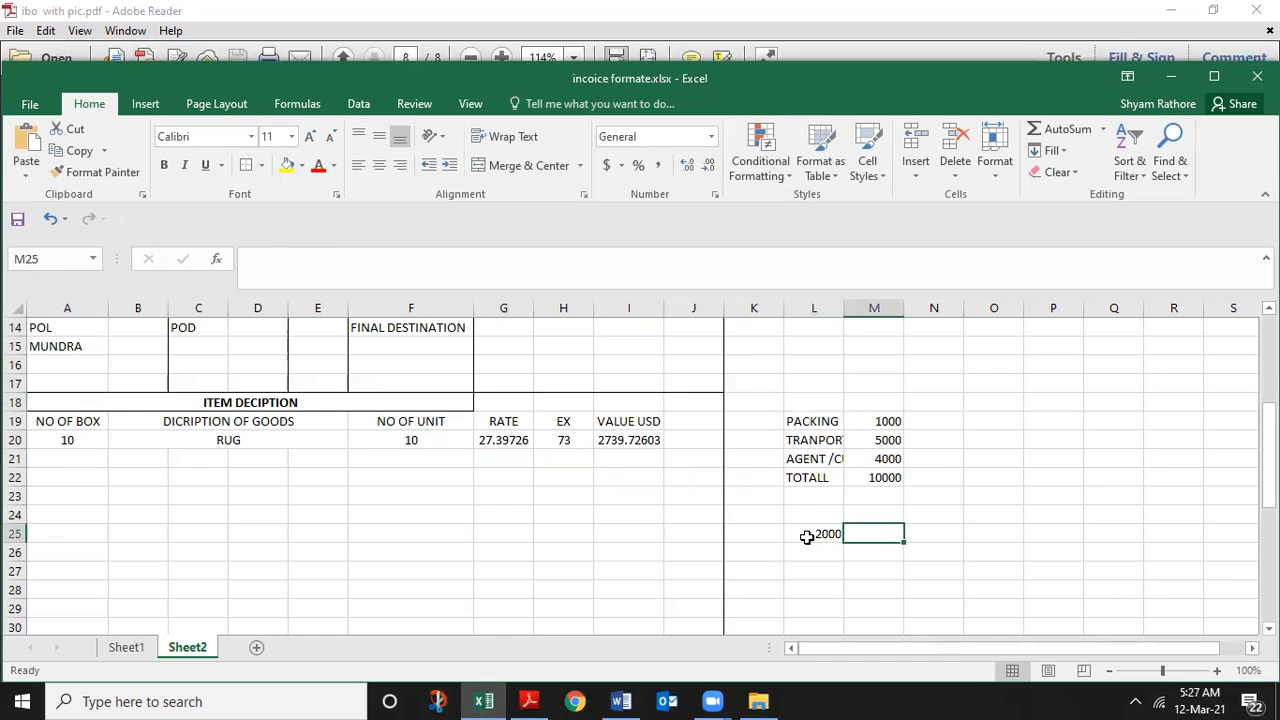
Step: Enter 2000 in cell M25 and label it RUGS in cell L25, below the cost list
{"action": "left_click", "coordinate": [807, 537]}
{"action": "key", "text": "Tab"}
{"action": "type", "text": "2000"}
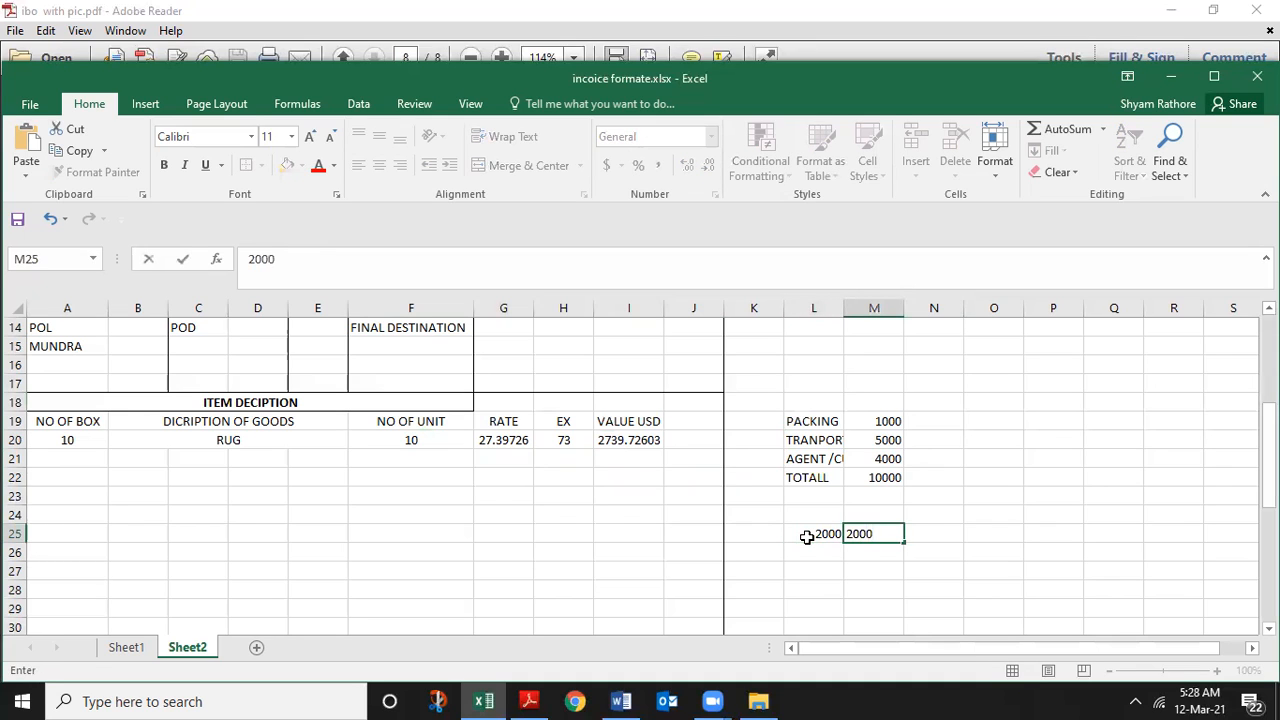
{"action": "key", "text": "Return"}
{"action": "left_click", "coordinate": [807, 537]}
{"action": "type", "text": "RUGS"}
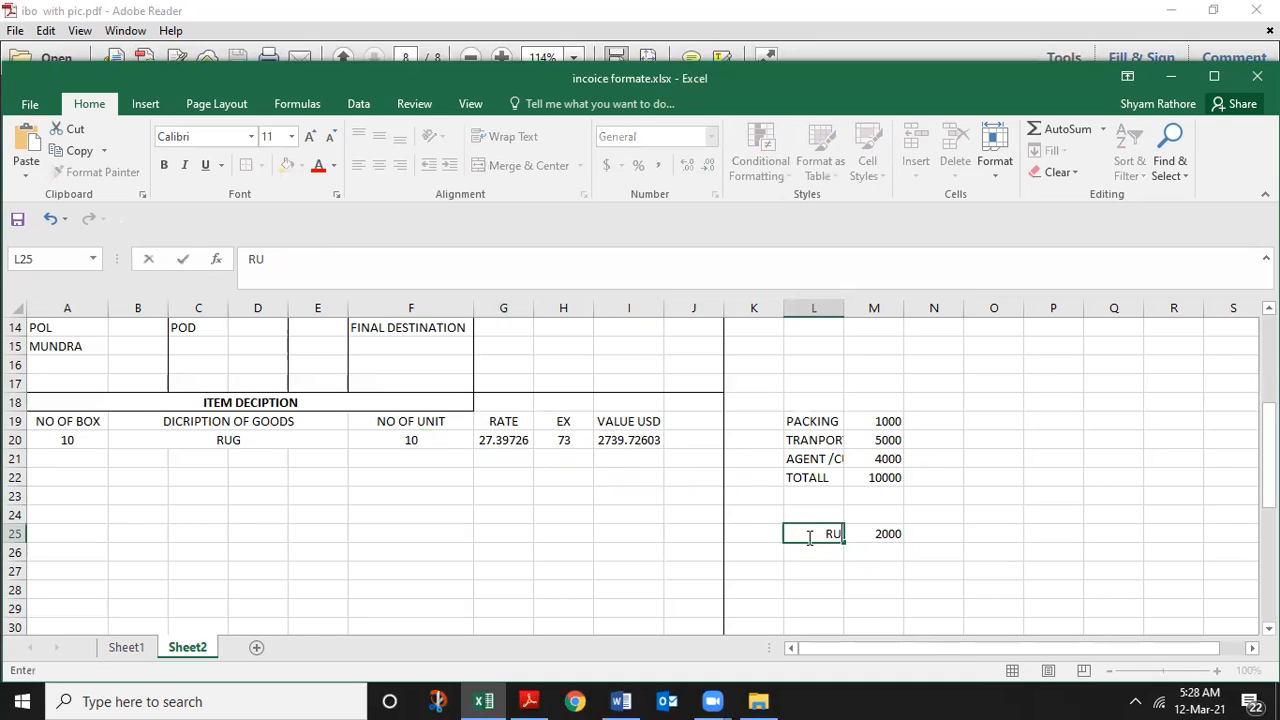
{"action": "key", "text": "Tab"}
Step: Examine the total formula in cell M22 and the individual costs above it
{"action": "key", "text": "Up"}
{"action": "key", "text": "Up"}
{"action": "key", "text": "Up"}
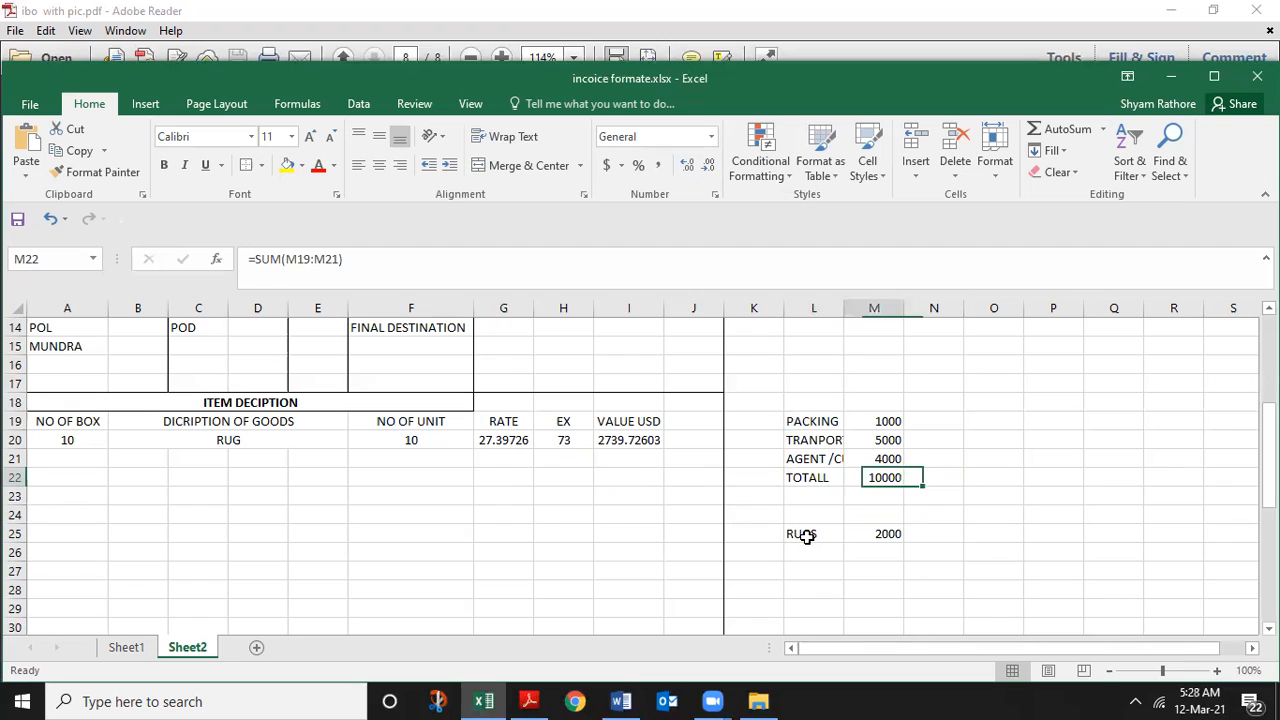
{"action": "key", "text": "Right"}
{"action": "key", "text": "Left"}
{"action": "key", "text": "Left"}
{"action": "key", "text": "Left"}
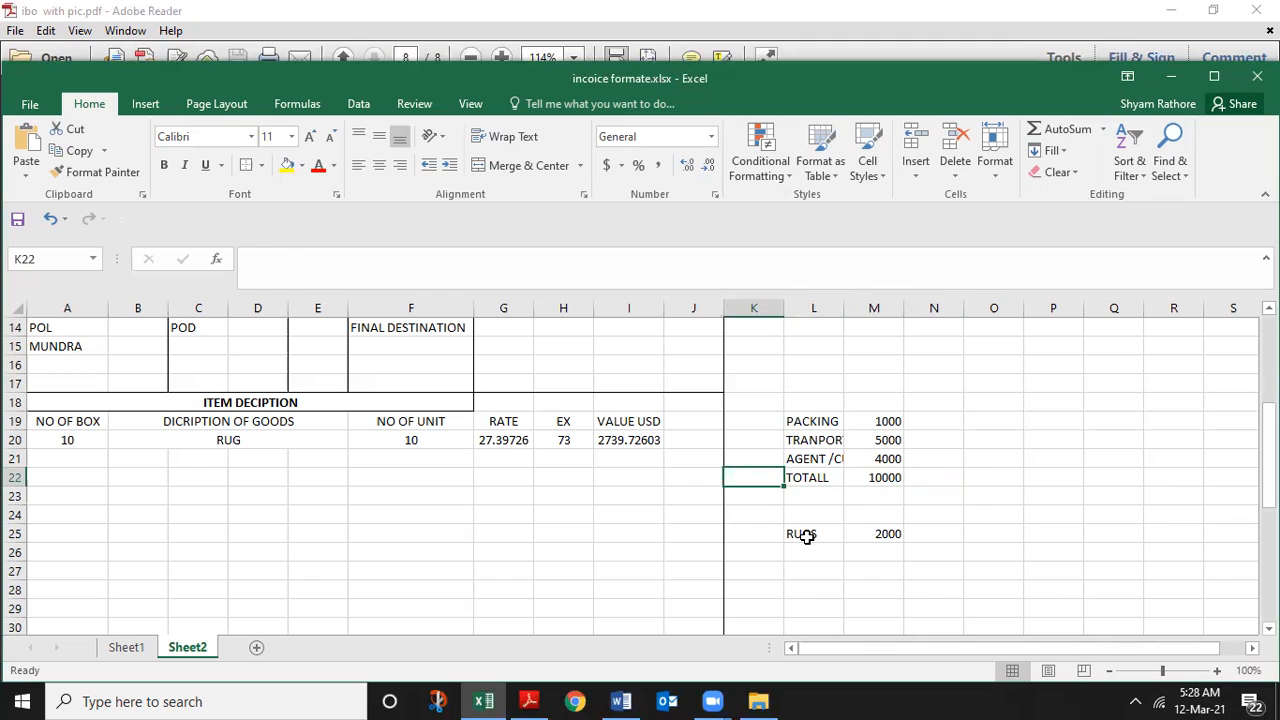
{"action": "key", "text": "Right"}
{"action": "key", "text": "Right"}
{"action": "key", "text": "Up"}
{"action": "key", "text": "Up"}
{"action": "key", "text": "Down"}
{"action": "key", "text": "Down"}
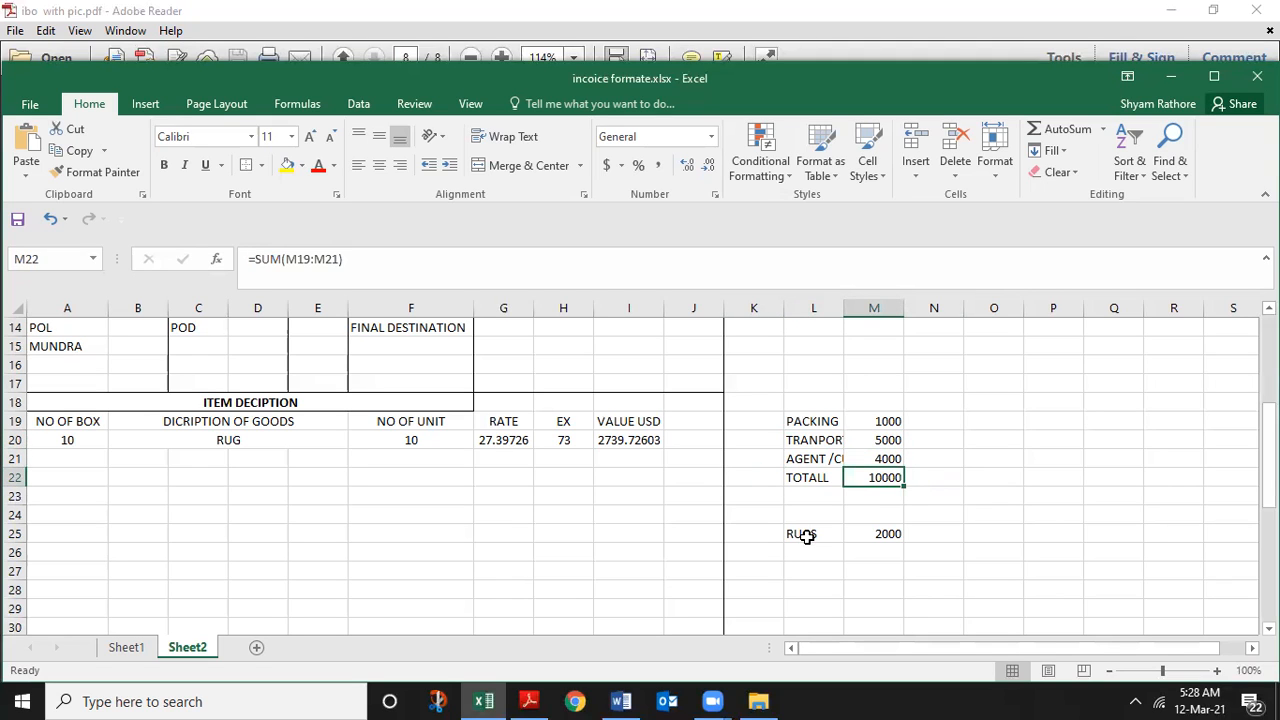
{"action": "key", "text": "Down"}
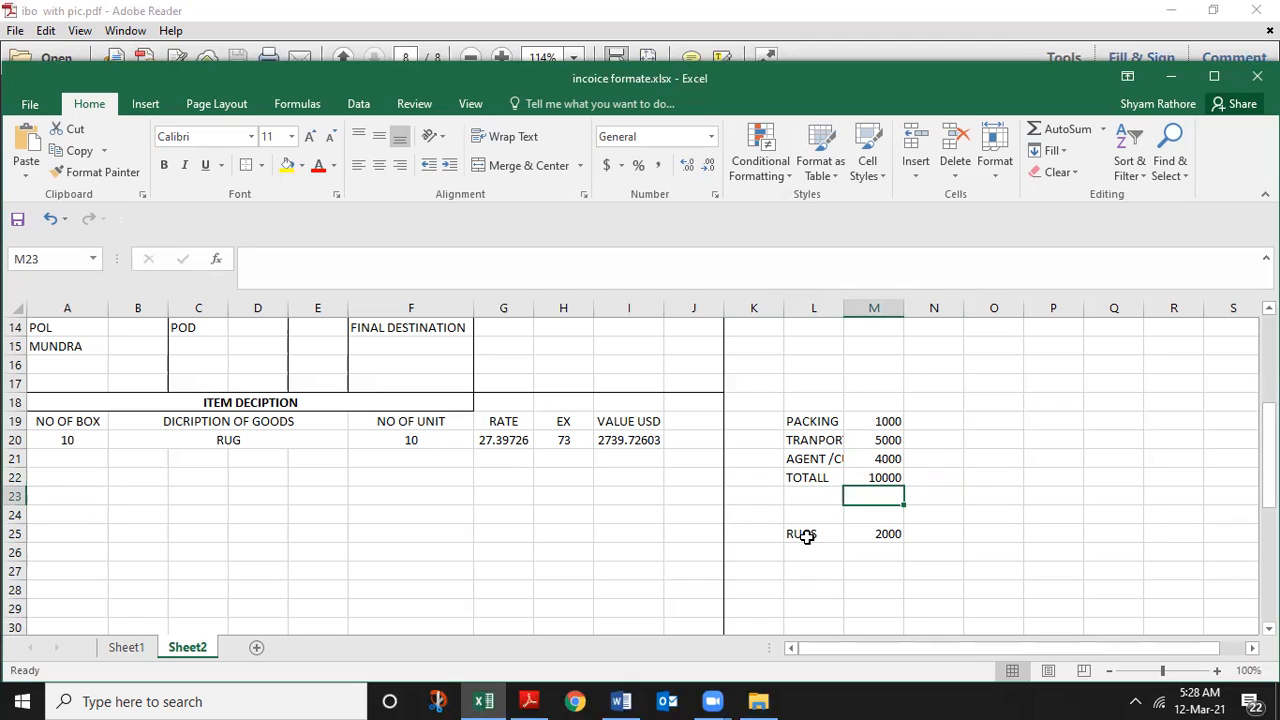
{"action": "key", "text": "Up"}
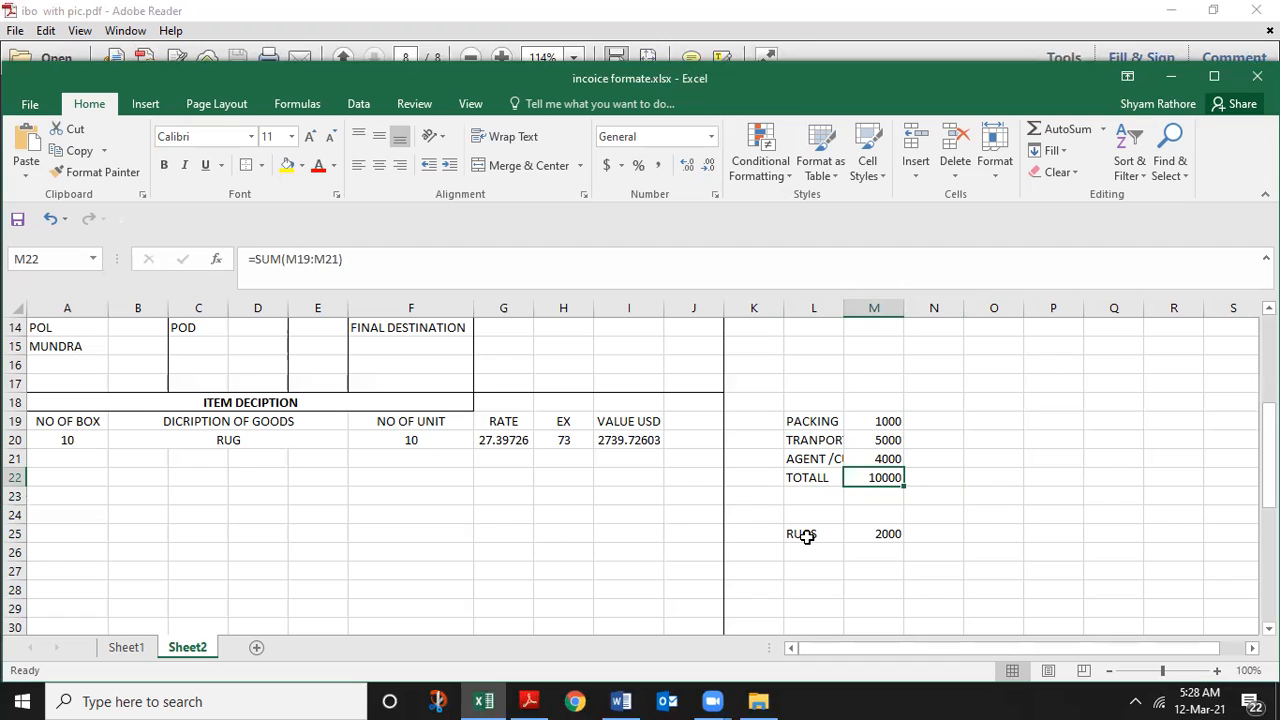
{"action": "key", "text": "Up"}
{"action": "key", "text": "Up"}
{"action": "key", "text": "Up"}
{"action": "key", "text": "shift+Down"}
Step: Add the label PER UNIT in cell L23, directly below TOTALL
{"action": "key", "text": "Down"}
{"action": "key", "text": "Down"}
{"action": "key", "text": "Down"}
{"action": "key", "text": "Down"}
{"action": "key", "text": "Up"}
{"action": "key", "text": "Down"}
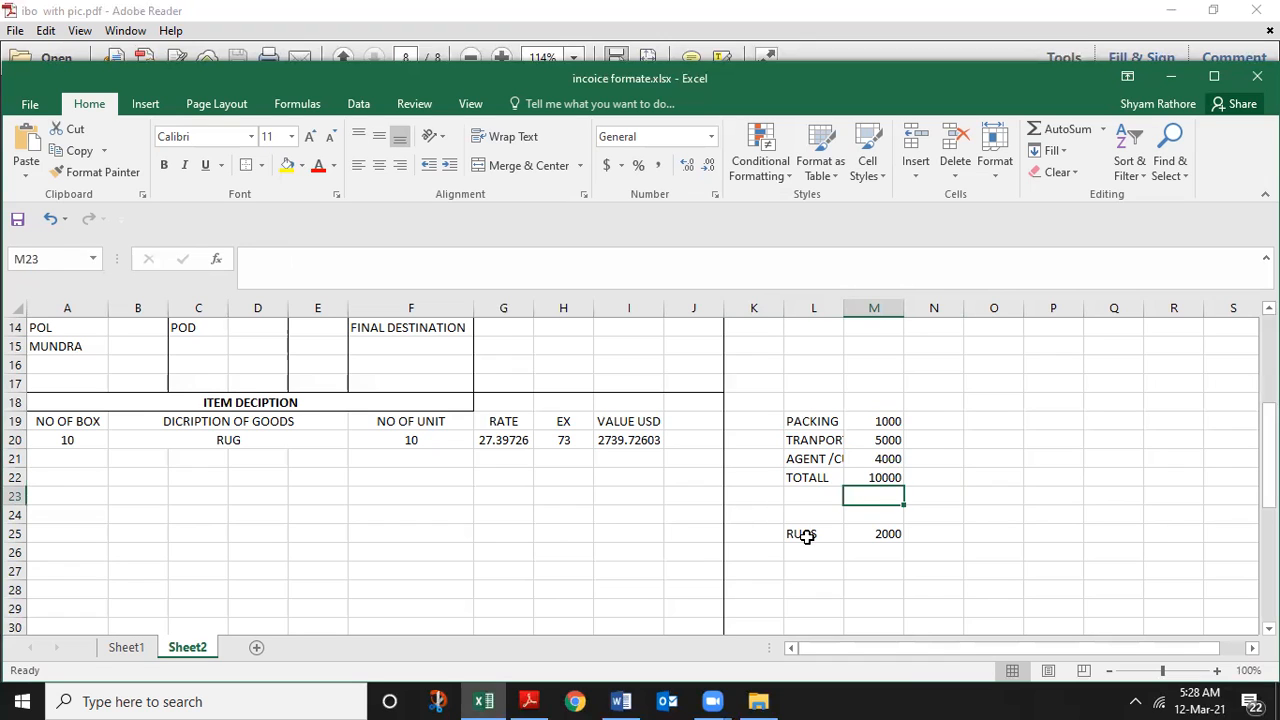
{"action": "key", "text": "Left"}
{"action": "type", "text": "PER UNIT"}
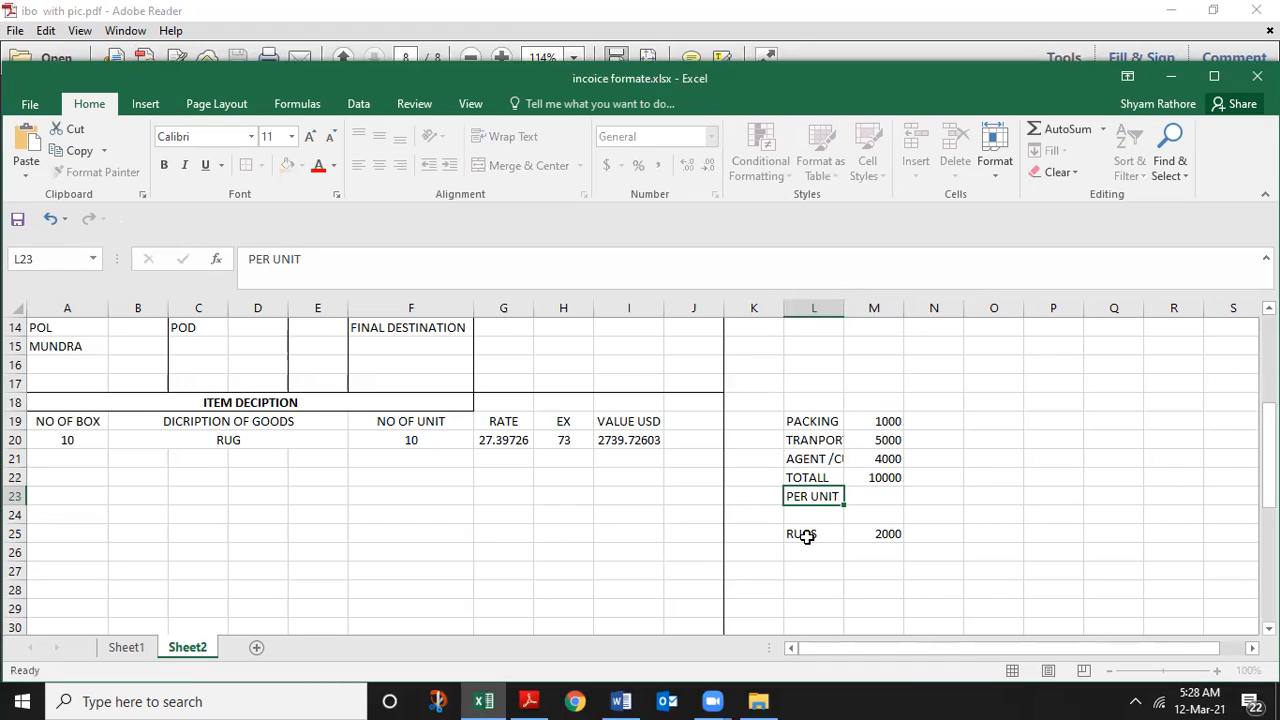
{"action": "key", "text": "Right"}
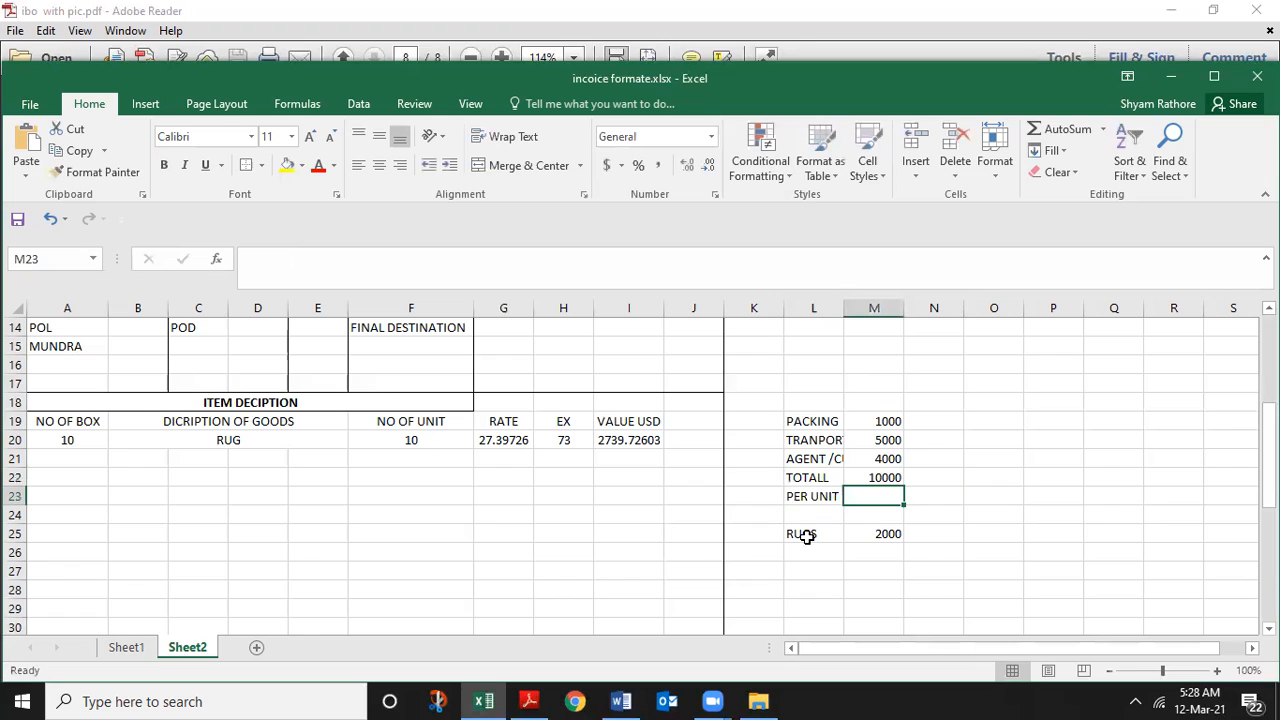
Step: Calculate the additional cost per unit in M23 by dividing the total in M22 by 100
{"action": "type", "text": "="}
{"action": "key", "text": "Up"}
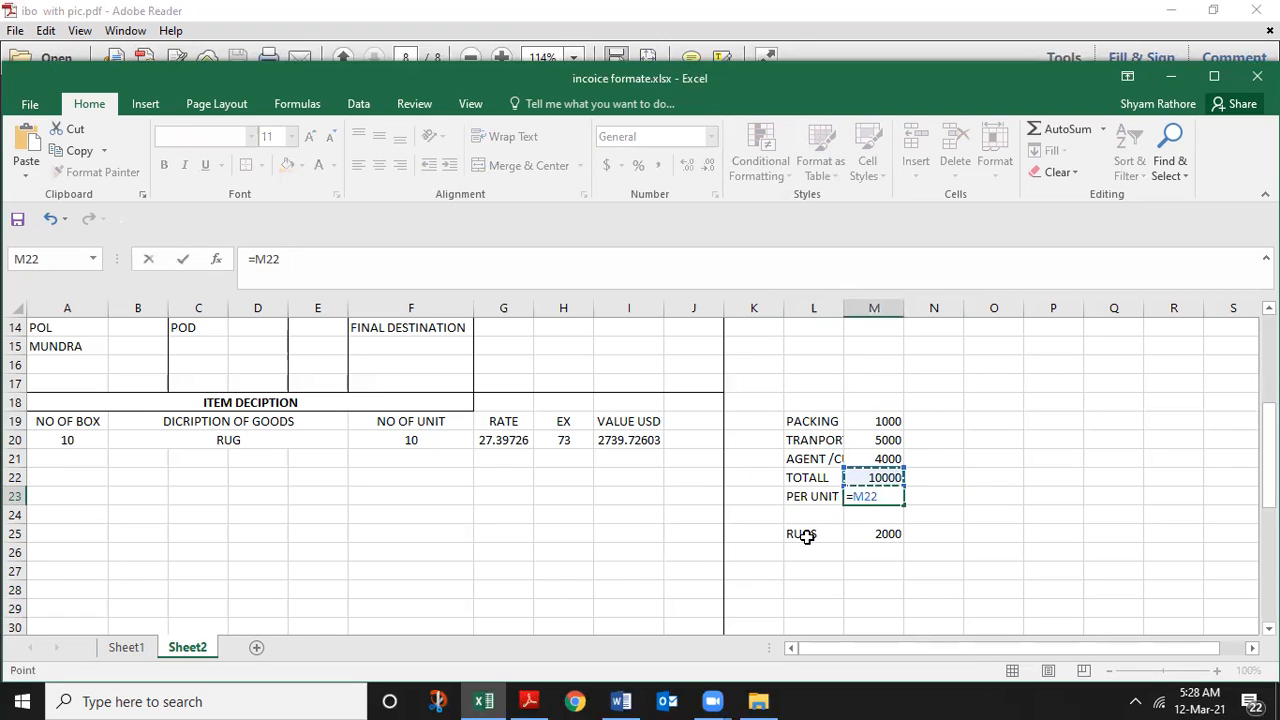
{"action": "type", "text": "/100"}
{"action": "key", "text": "Left"}
{"action": "key", "text": "Right"}
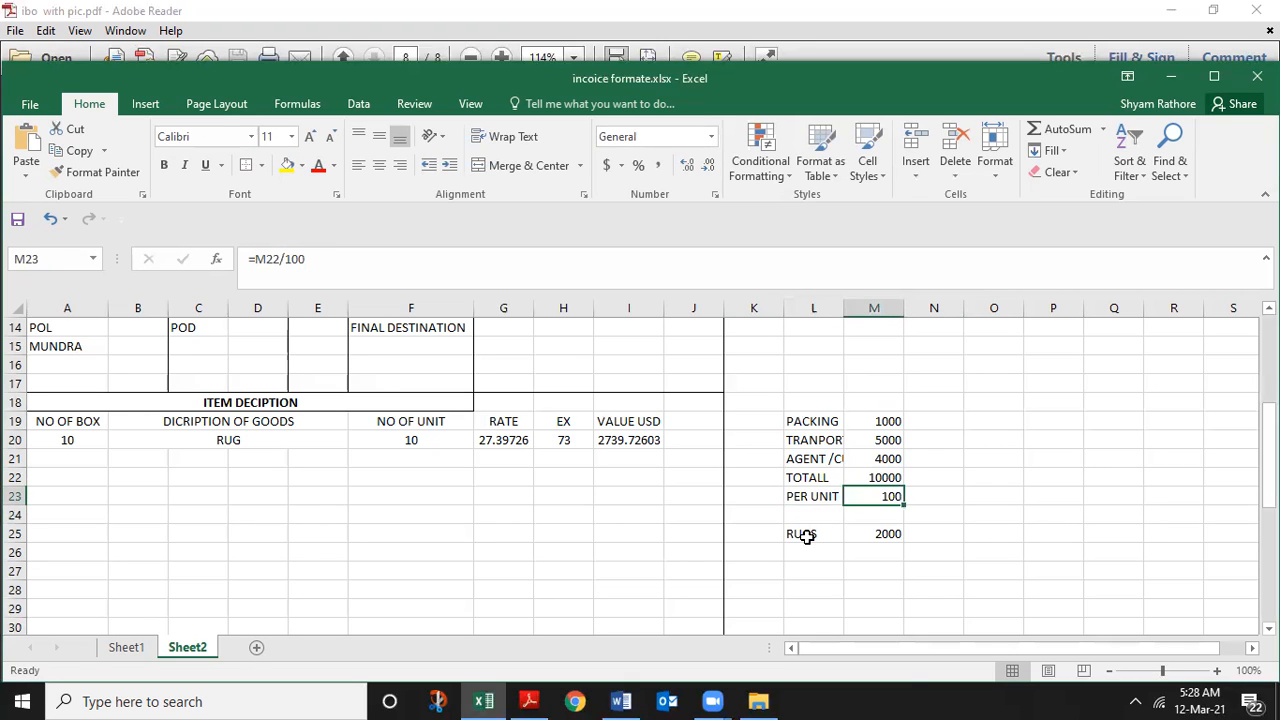
Step: Add the 100 per-unit cost to the rug's rate in G20, making the formula =100+2000/73
{"action": "key", "text": "Left"}
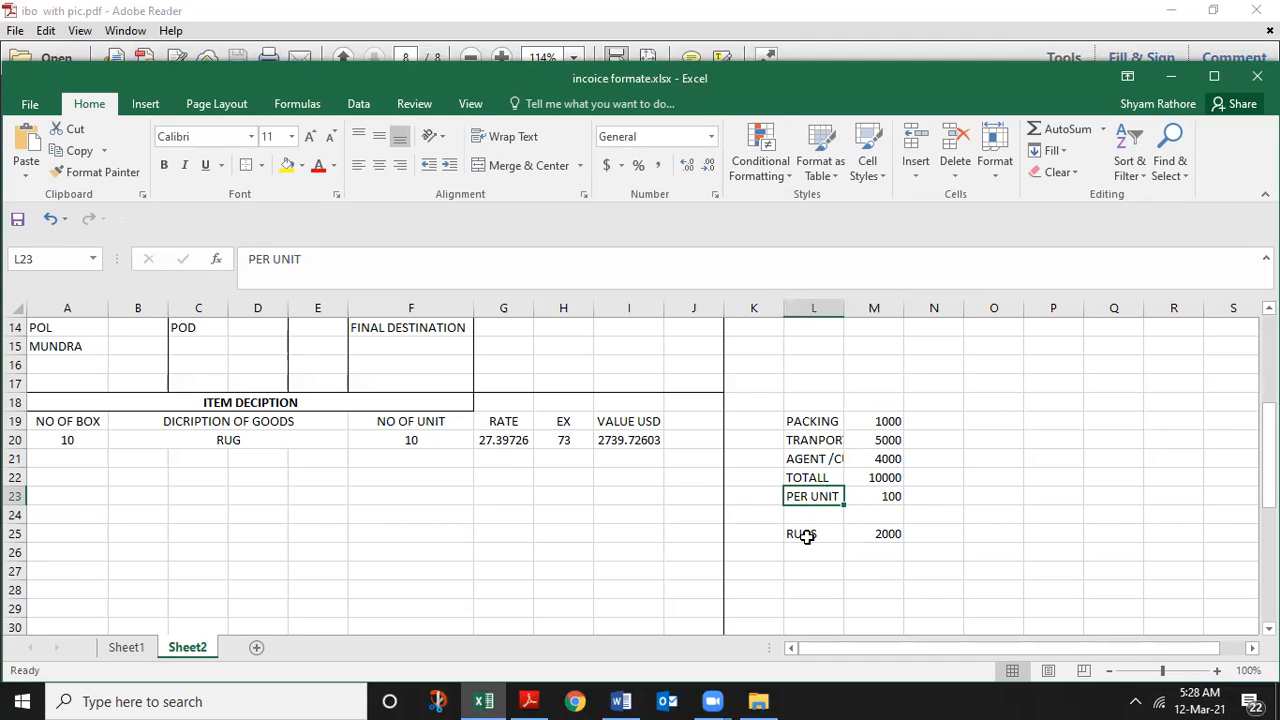
{"action": "key", "text": "Left"}
{"action": "key", "text": "Left"}
{"action": "key", "text": "Up"}
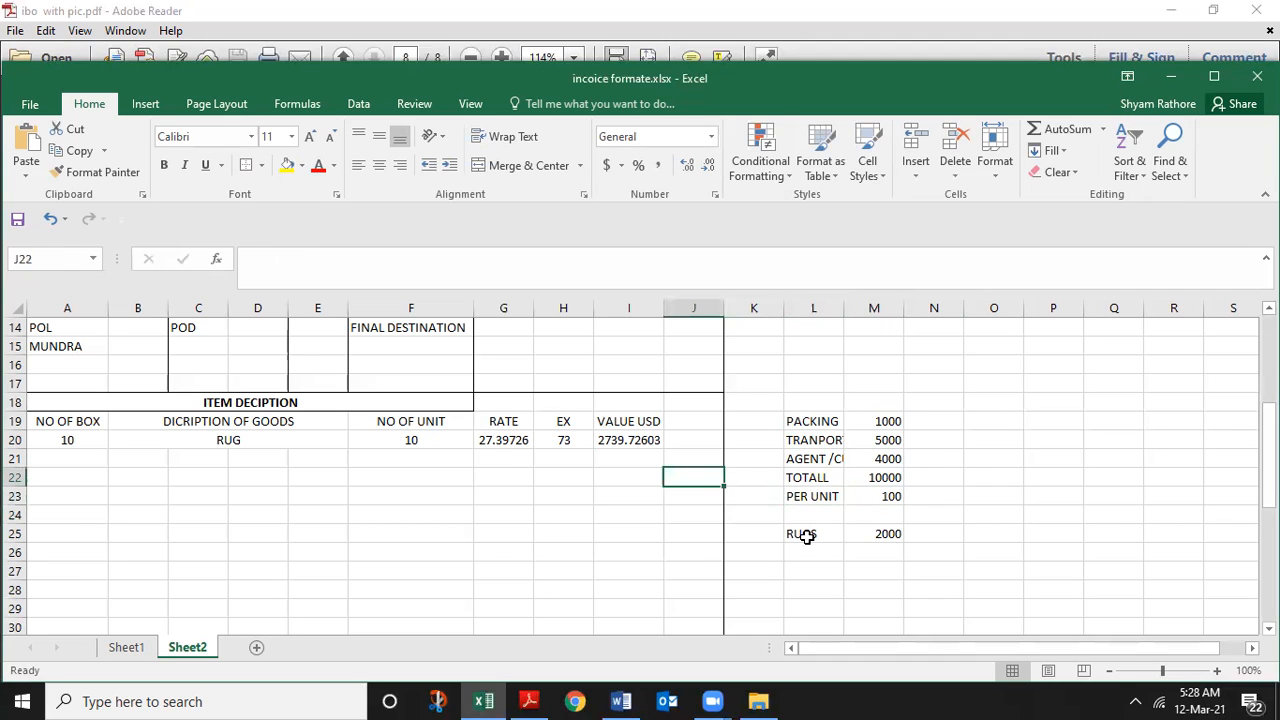
{"action": "left_click", "coordinate": [520, 441]}
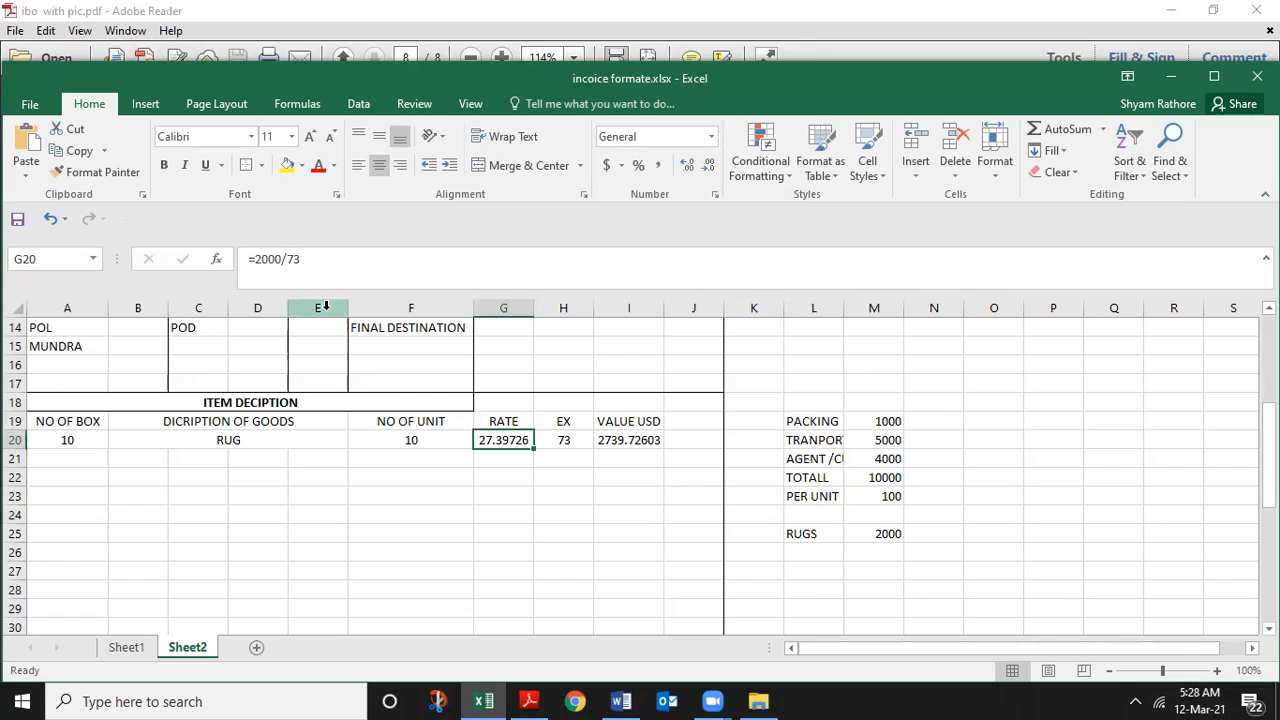
{"action": "left_click", "coordinate": [285, 260]}
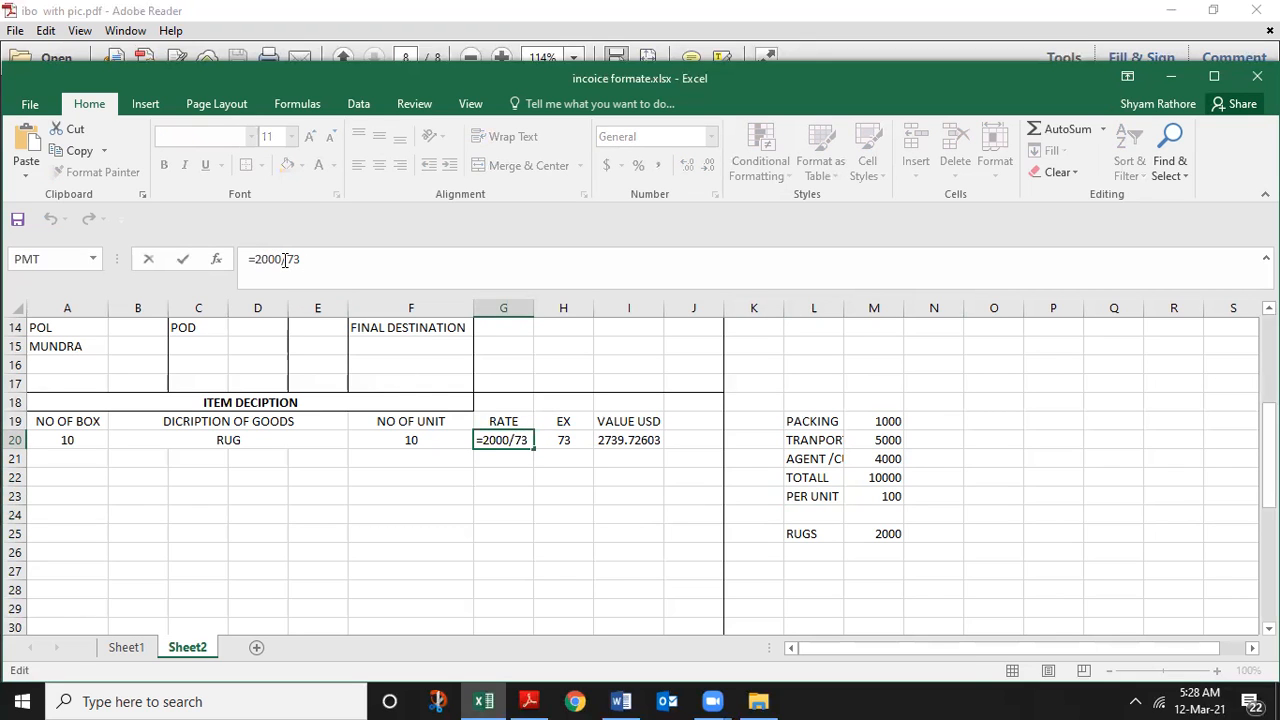
{"action": "type", "text": "100+"}
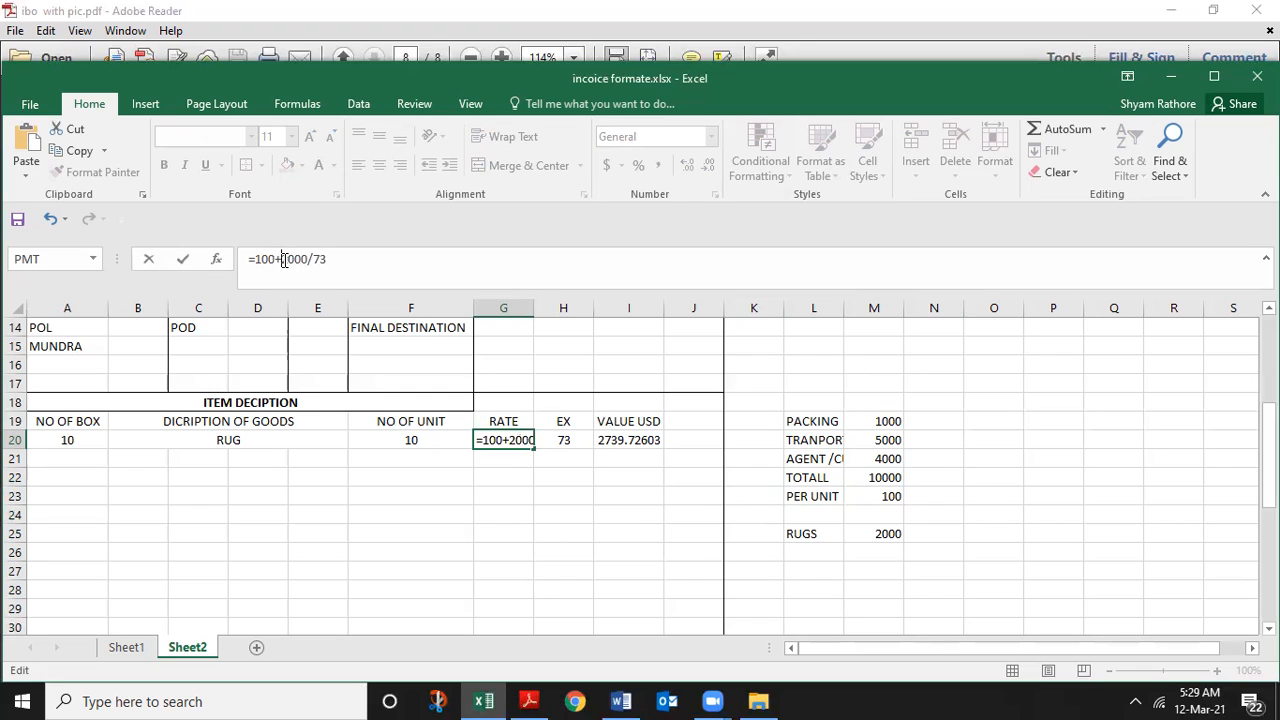
{"action": "key", "text": "Return"}
{"action": "key", "text": "Up"}
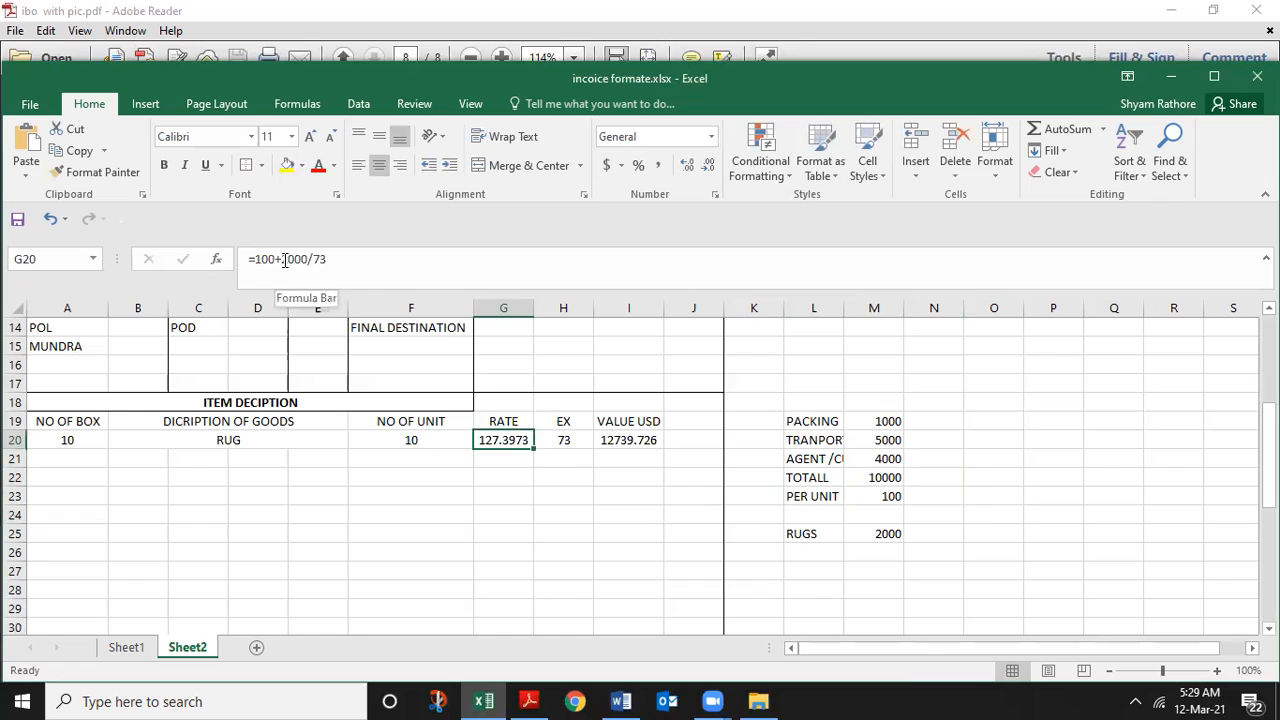
Step: Examine the rug's revised rate formula in G20 together with its exchange rate and USD value in row 20
{"action": "key", "text": "Up"}
{"action": "key", "text": "Right"}
{"action": "key", "text": "Left"}
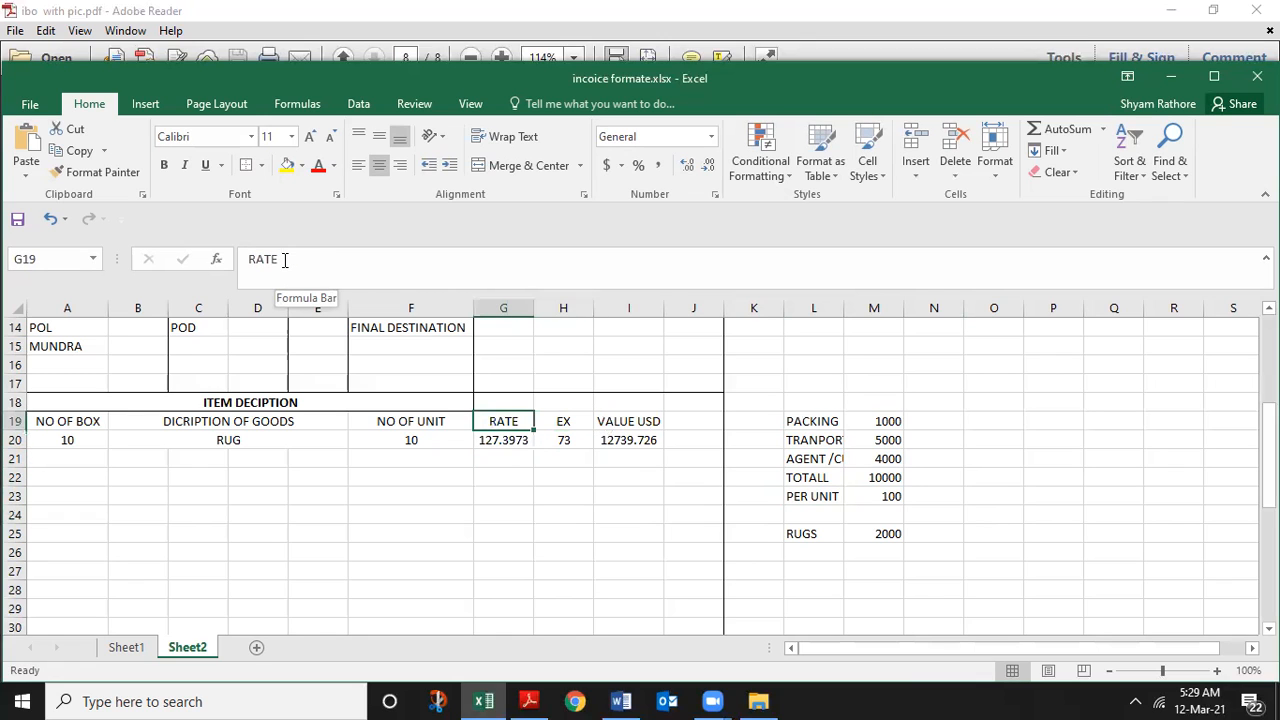
{"action": "key", "text": "Down"}
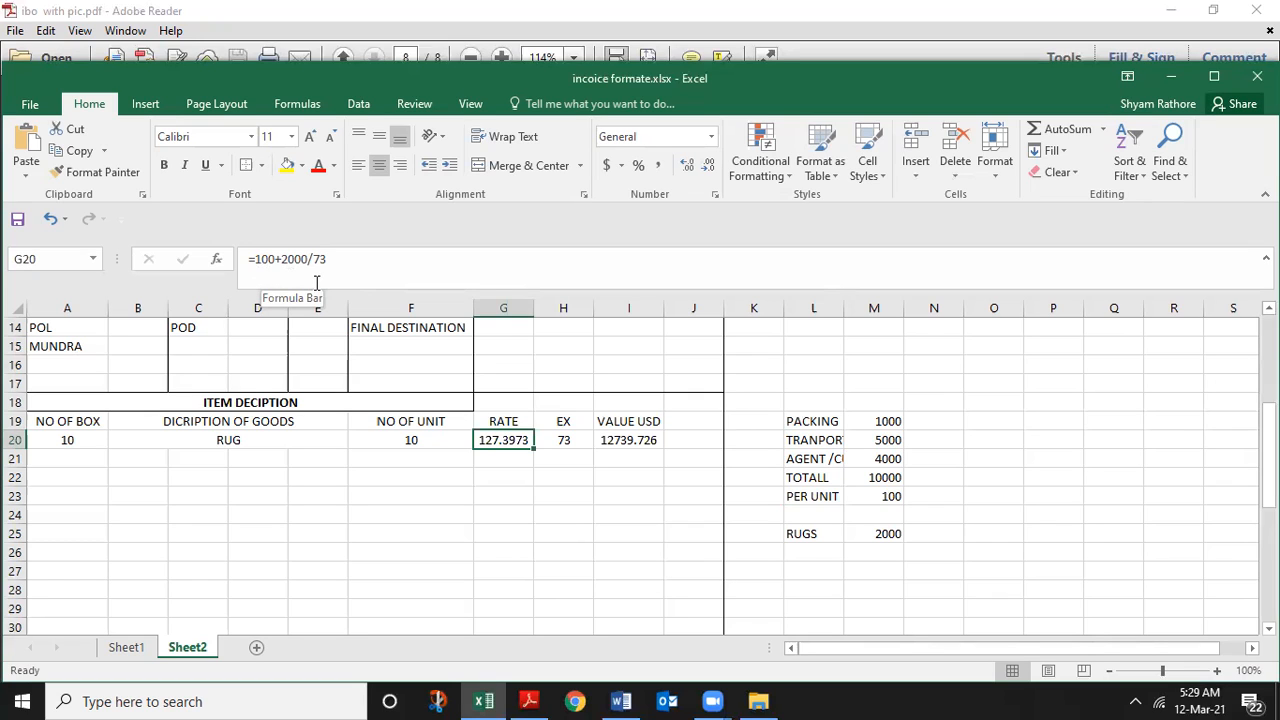
{"action": "key", "text": "Right"}
{"action": "key", "text": "Left"}
{"action": "key", "text": "Right"}
{"action": "key", "text": "Right"}
{"action": "key", "text": "Down"}
{"action": "key", "text": "Down"}
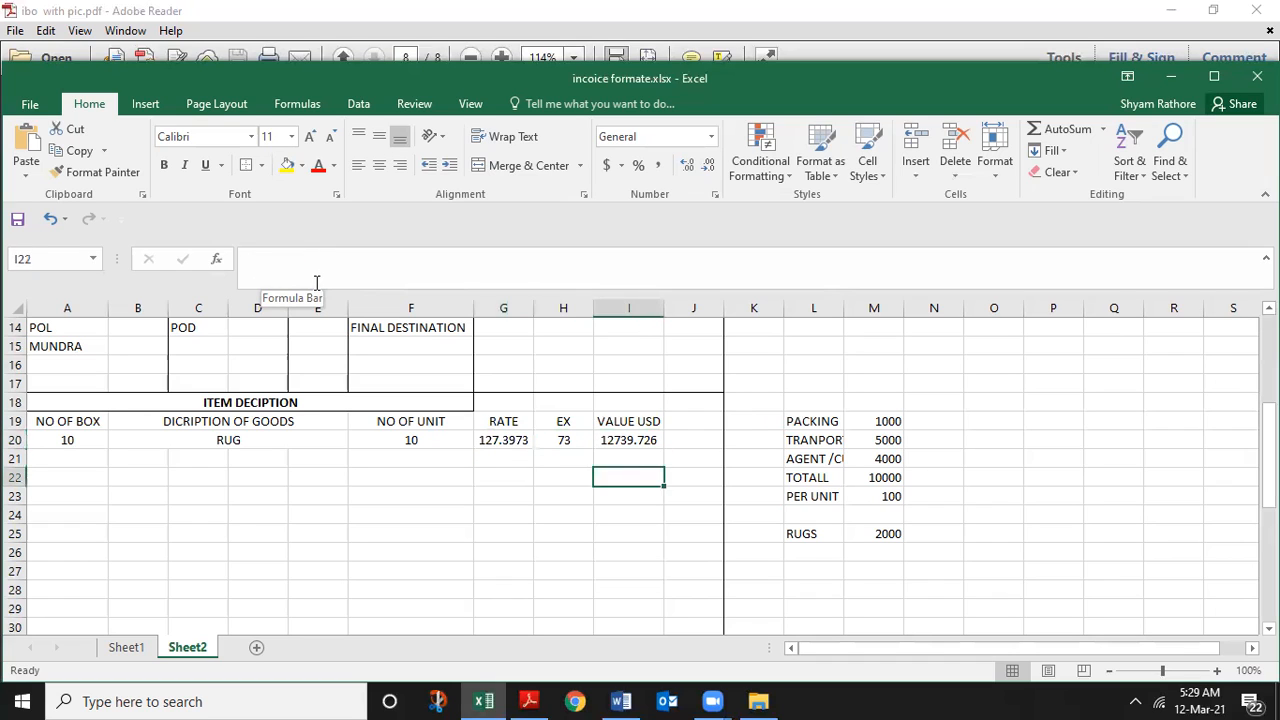
Step: Examine the total formula in M22 and the packing, transportation and agent/custom clearance costs in L19:M21
{"action": "key", "text": "Right"}
{"action": "key", "text": "Right"}
{"action": "key", "text": "Right"}
{"action": "key", "text": "Right"}
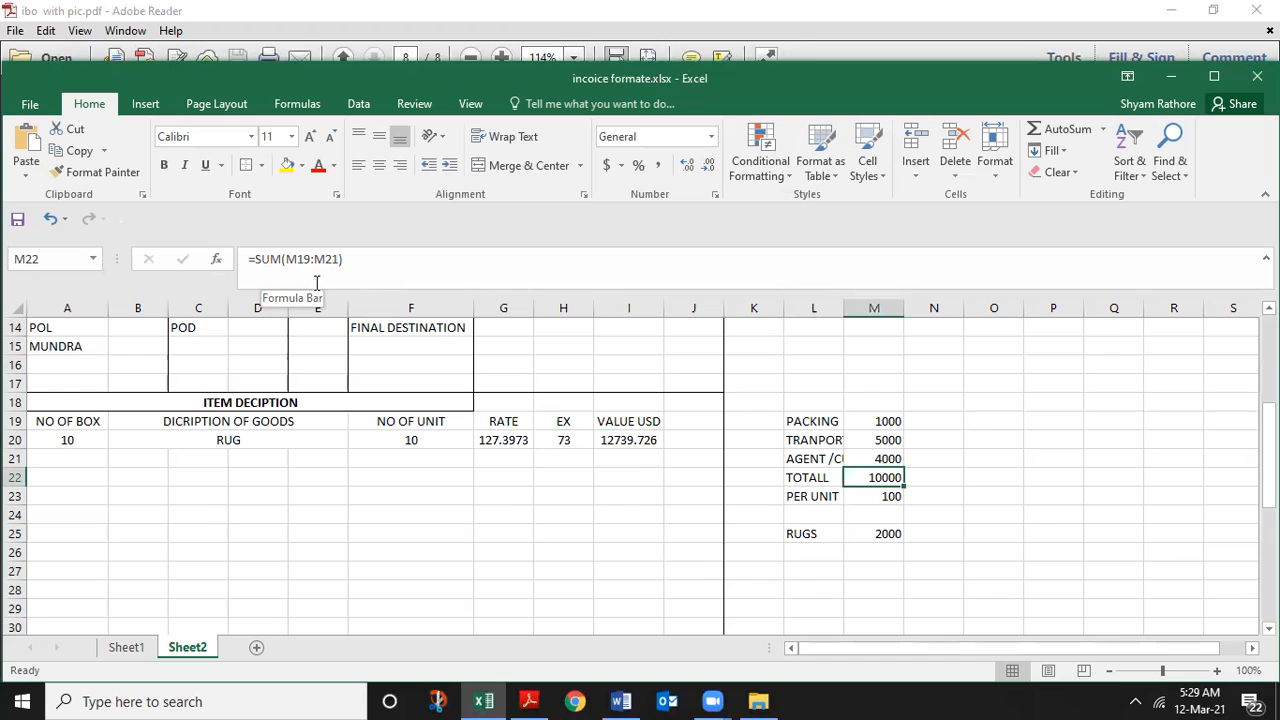
{"action": "key", "text": "Up"}
{"action": "key", "text": "Up"}
{"action": "key", "text": "Left"}
{"action": "key", "text": "Up"}
{"action": "key", "text": "Right"}
{"action": "key", "text": "Left"}
{"action": "key", "text": "shift+Down"}
{"action": "key", "text": "Up"}
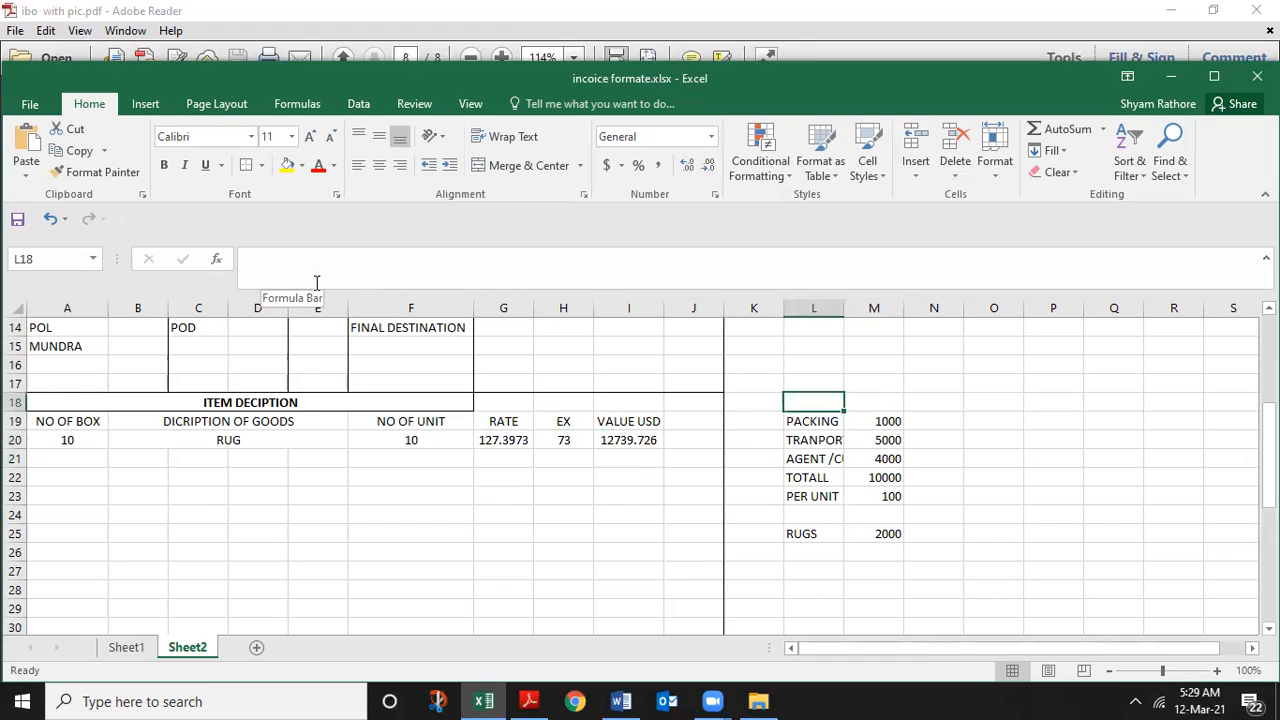
{"action": "key", "text": "Down"}
{"action": "key", "text": "shift+Down"}
{"action": "key", "text": "shift+Right"}
{"action": "key", "text": "Down"}
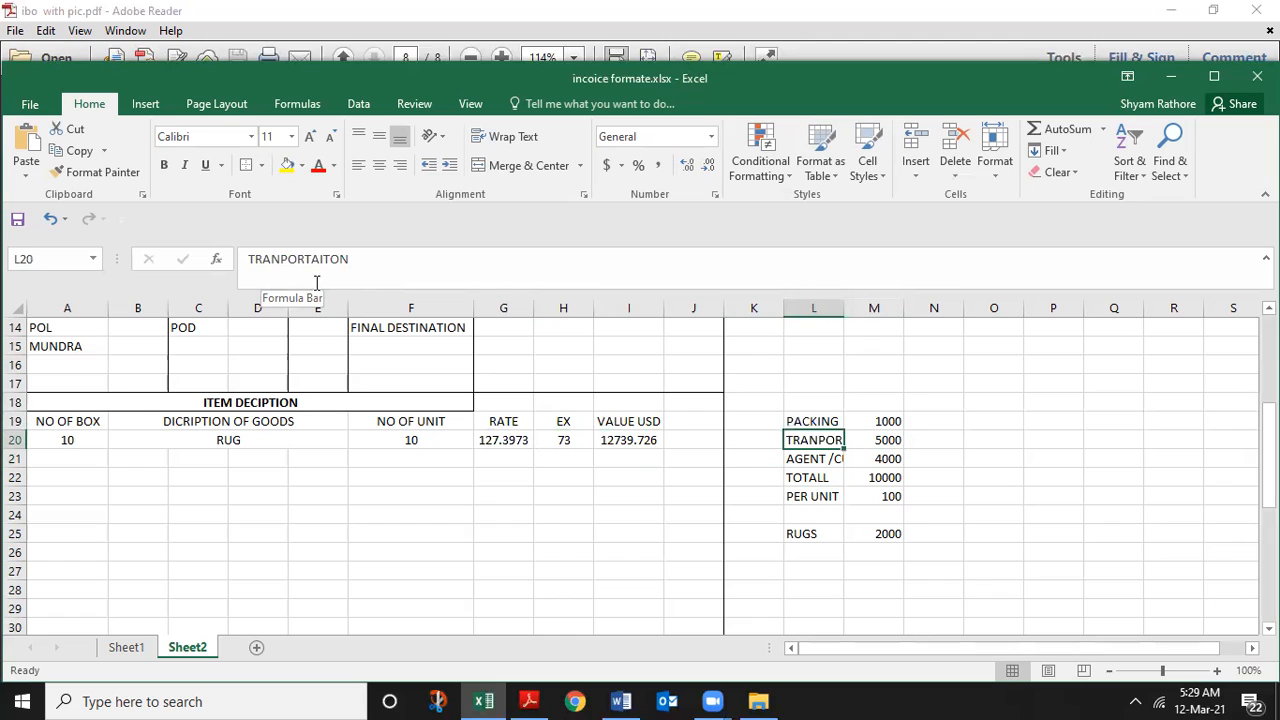
{"action": "key", "text": "shift+Right"}
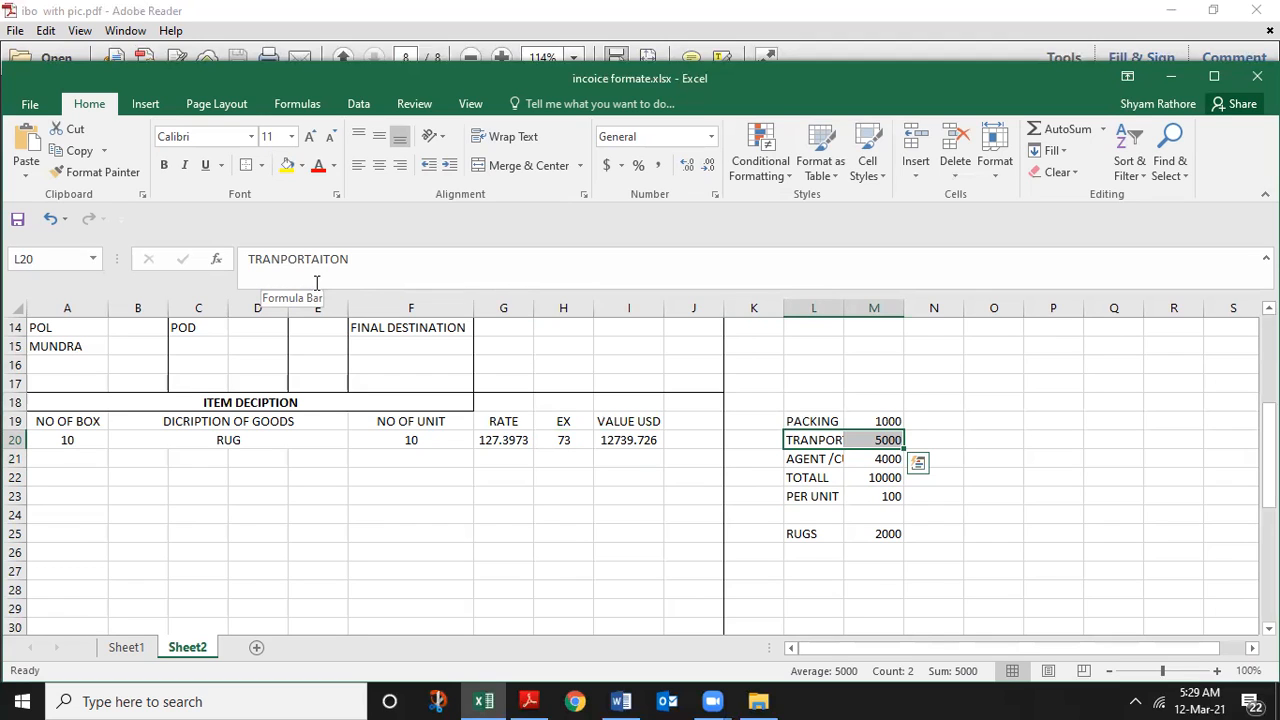
{"action": "key", "text": "Down"}
{"action": "key", "text": "shift+Right"}
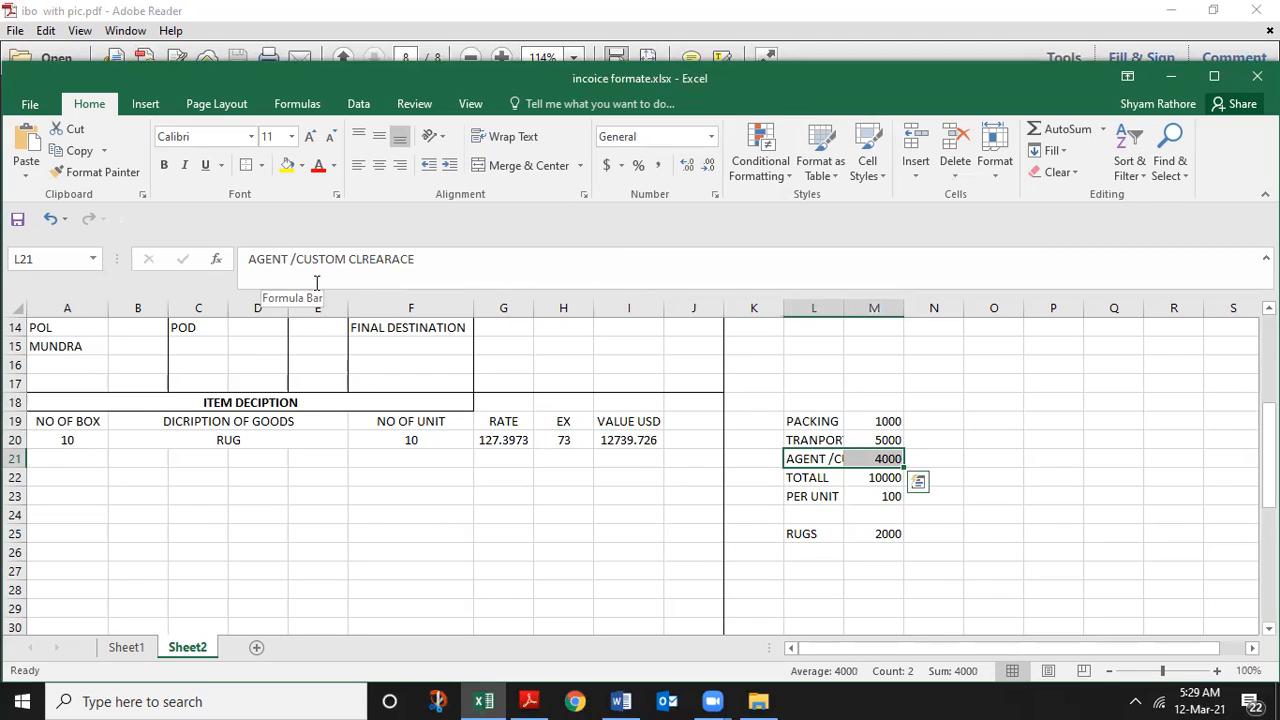
{"action": "key", "text": "Down"}
{"action": "key", "text": "Up"}
{"action": "key", "text": "Up"}
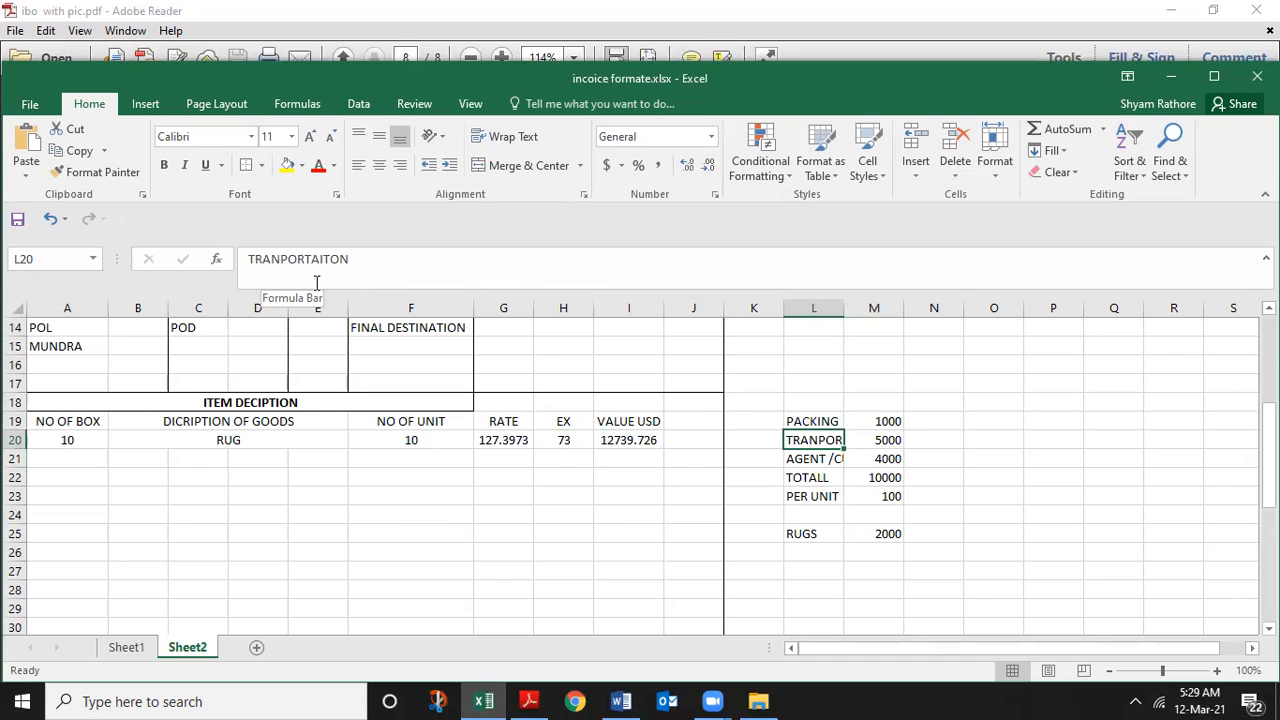
{"action": "key", "text": "Down"}
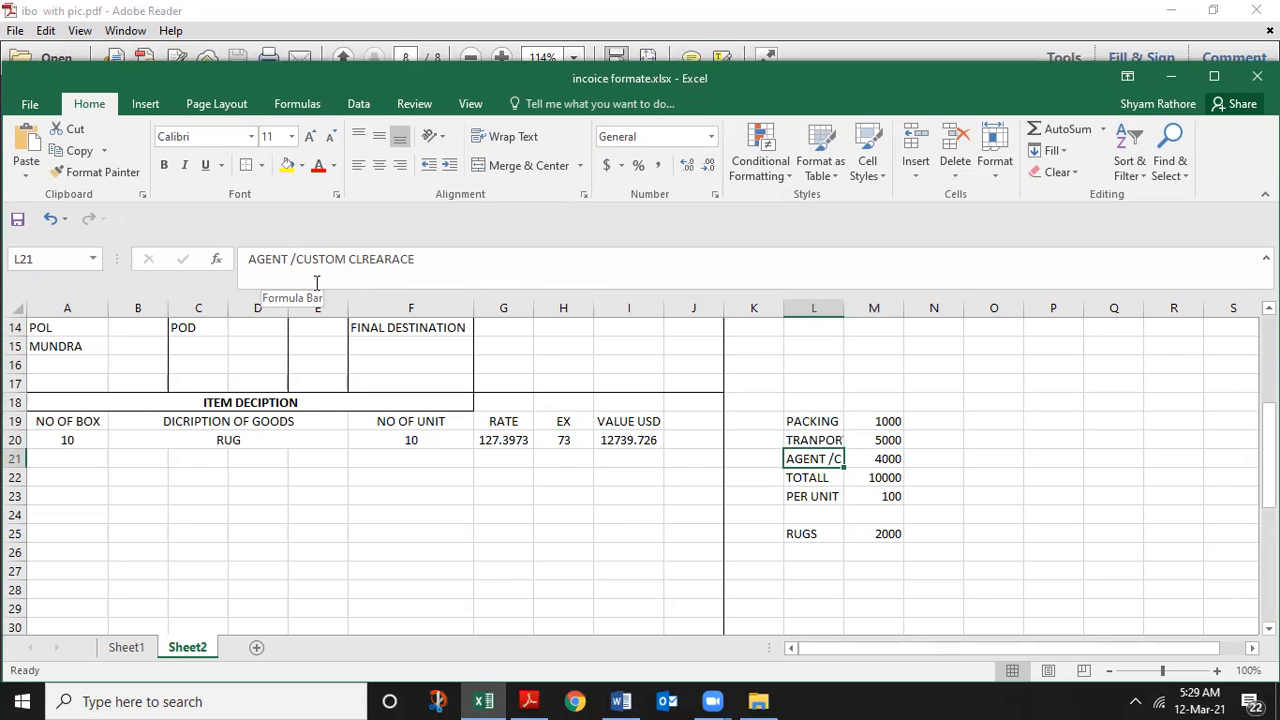
Step: Change the price label in G38, beside the invoice's total value, to FOB PRICE $
{"action": "key", "text": "Down"}
{"action": "key", "text": "Down"}
{"action": "key", "text": "Down"}
{"action": "key", "text": "Down"}
{"action": "key", "text": "Down"}
{"action": "key", "text": "Down"}
{"action": "key", "text": "Down"}
{"action": "key", "text": "Down"}
{"action": "key", "text": "Down"}
{"action": "key", "text": "Left"}
{"action": "key", "text": "Left"}
{"action": "key", "text": "Up"}
{"action": "key", "text": "Down"}
{"action": "key", "text": "Left"}
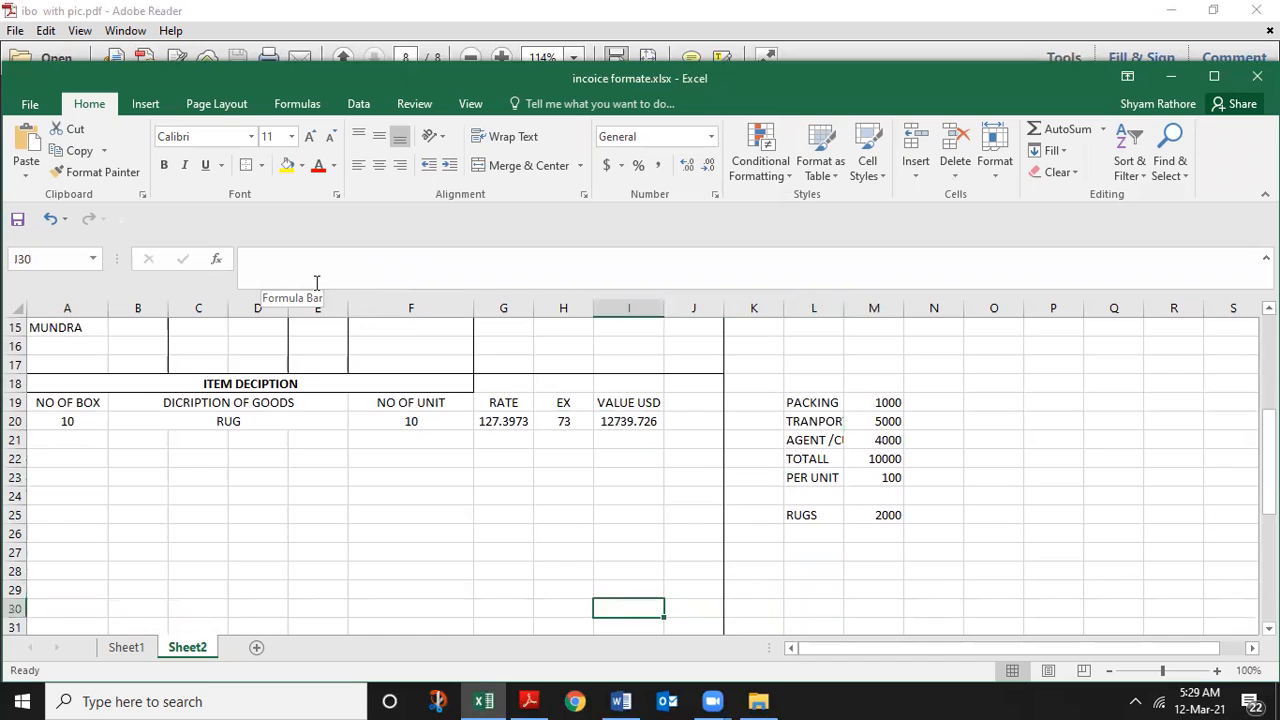
{"action": "key", "text": "Down"}
{"action": "key", "text": "Down"}
{"action": "key", "text": "Down"}
{"action": "key", "text": "Down"}
{"action": "key", "text": "Down"}
{"action": "key", "text": "Down"}
{"action": "key", "text": "Down"}
{"action": "key", "text": "Down"}
{"action": "key", "text": "Down"}
{"action": "key", "text": "Down"}
{"action": "key", "text": "Down"}
{"action": "key", "text": "Left"}
{"action": "key", "text": "Up"}
{"action": "key", "text": "Up"}
{"action": "key", "text": "Up"}
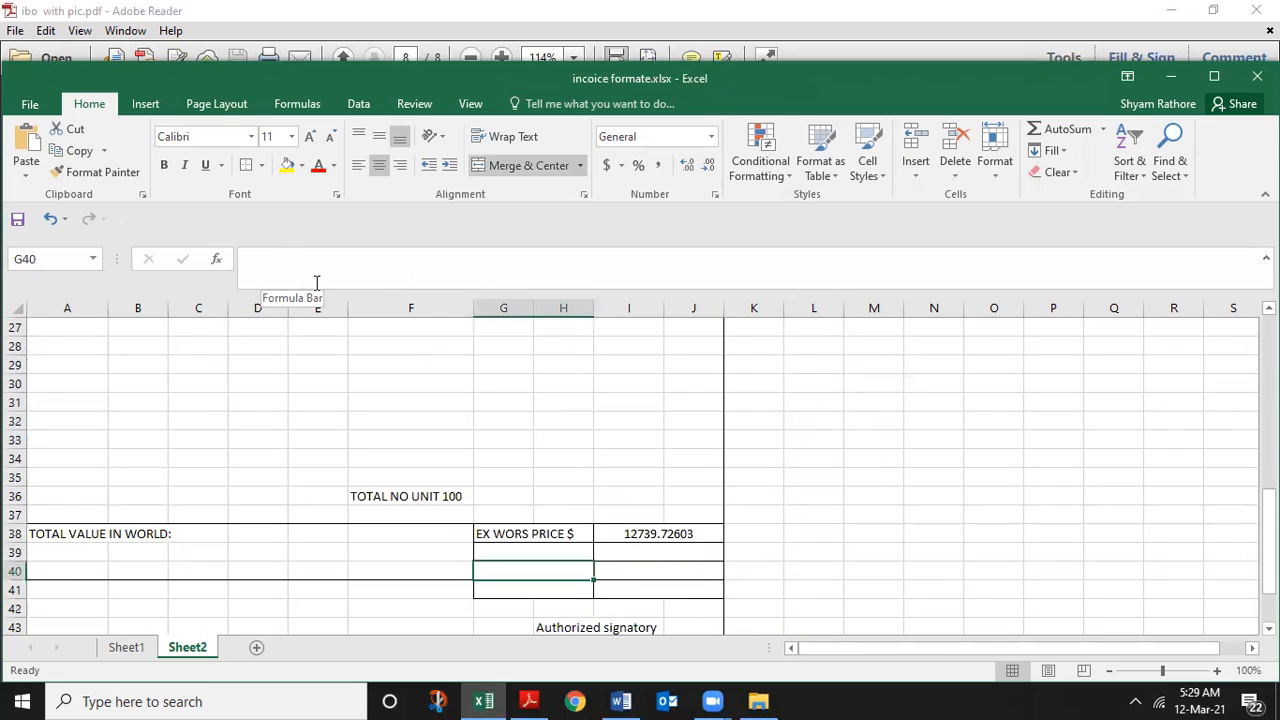
{"action": "key", "text": "Left"}
{"action": "key", "text": "F2"}
{"action": "key", "text": "Left"}
{"action": "key", "text": "Left"}
{"action": "key", "text": "Left"}
{"action": "key", "text": "BackSpace"}
{"action": "key", "text": "BackSpace"}
{"action": "key", "text": "BackSpace"}
{"action": "key", "text": "BackSpace"}
{"action": "key", "text": "BackSpace"}
{"action": "key", "text": "BackSpace"}
{"action": "key", "text": "BackSpace"}
{"action": "key", "text": "BackSpace"}
{"action": "type", "text": "FO "}
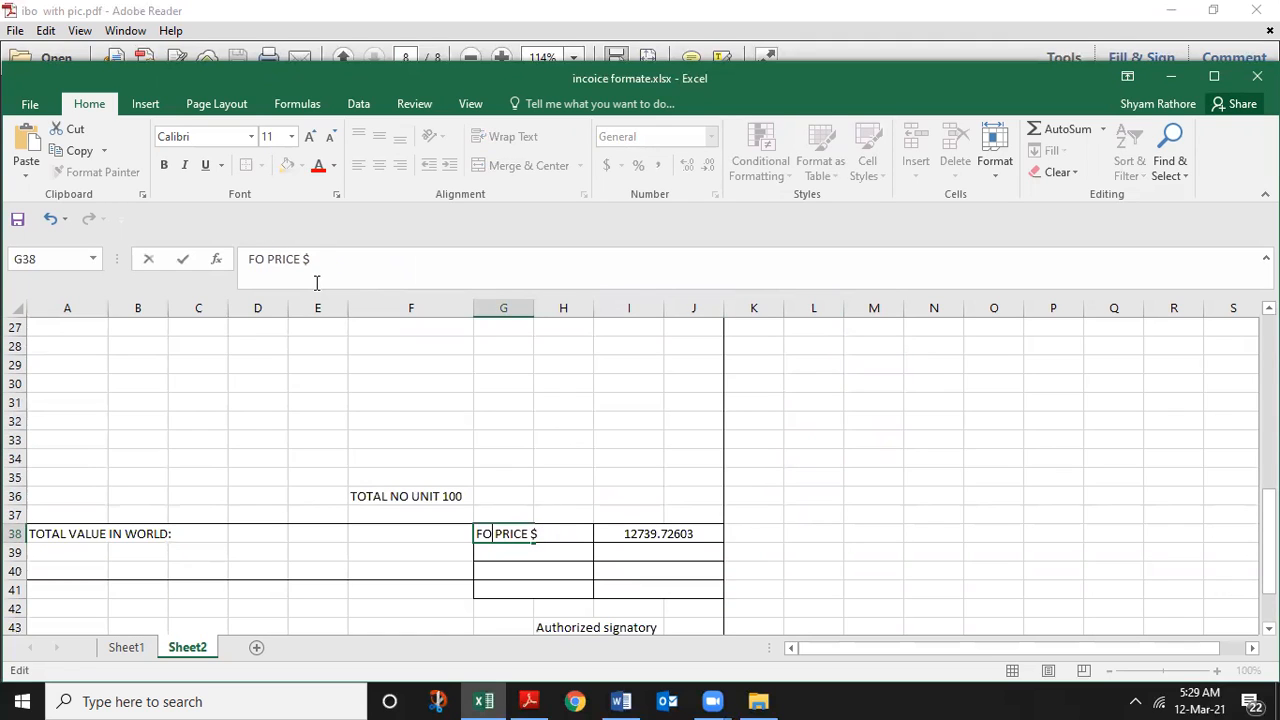
{"action": "type", "text": "B"}
{"action": "key", "text": "Tab"}
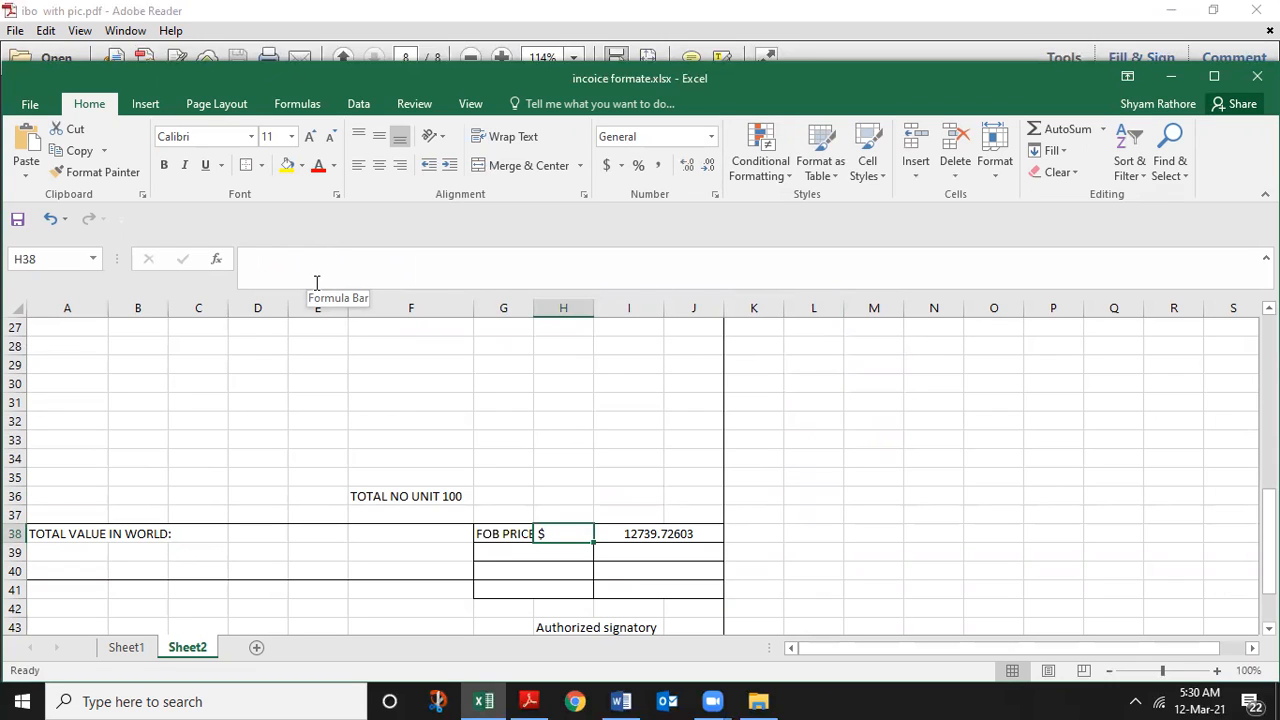
{"action": "key", "text": "Right"}
{"action": "key", "text": "Left"}
{"action": "key", "text": "Left"}
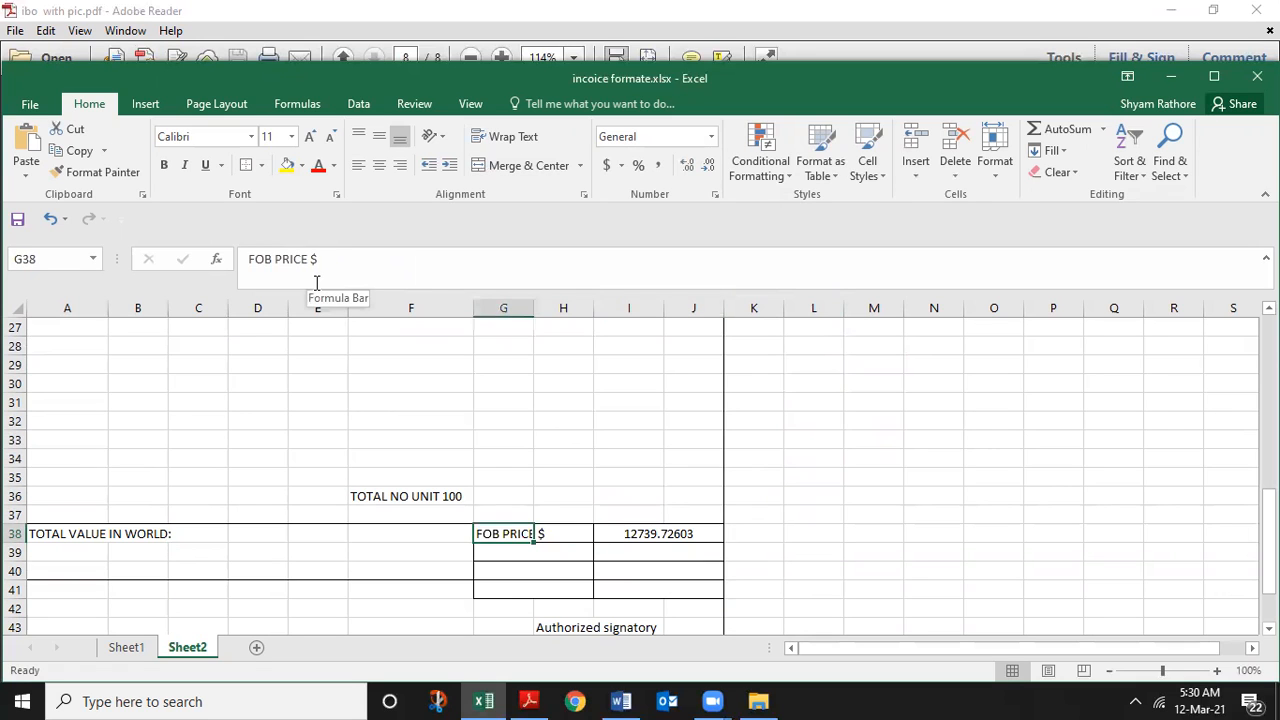
Step: Examine the shipment details in rows 10 to 17, including the vessel, place of receipt, POL and POD fields
{"action": "key", "text": "Up"}
{"action": "key", "text": "Up"}
{"action": "key", "text": "Up"}
{"action": "key", "text": "Up"}
{"action": "key", "text": "Up"}
{"action": "key", "text": "Up"}
{"action": "key", "text": "Up"}
{"action": "key", "text": "Up"}
{"action": "key", "text": "Up"}
{"action": "key", "text": "Up"}
{"action": "key", "text": "Up"}
{"action": "key", "text": "Up"}
{"action": "key", "text": "Up"}
{"action": "key", "text": "Up"}
{"action": "key", "text": "Up"}
{"action": "key", "text": "Up"}
{"action": "key", "text": "Up"}
{"action": "key", "text": "Up"}
{"action": "key", "text": "Up"}
{"action": "key", "text": "Up"}
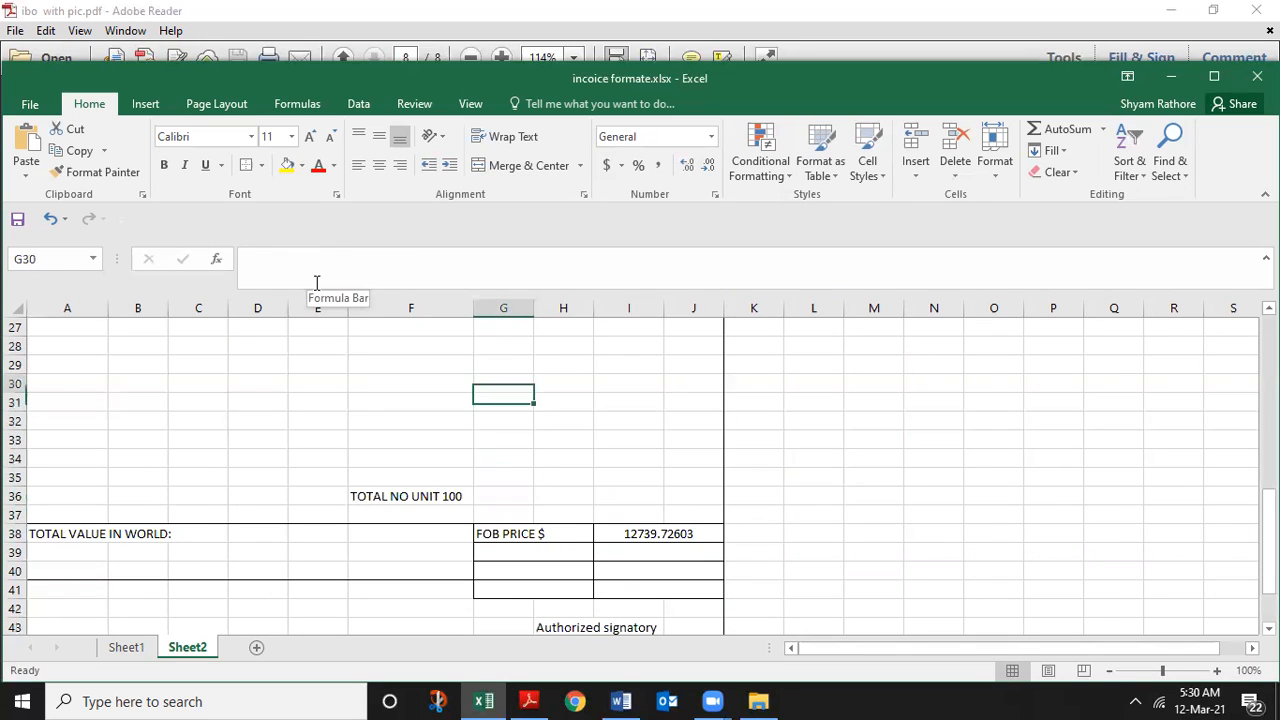
{"action": "key", "text": "Left"}
{"action": "key", "text": "Left"}
{"action": "key", "text": "Left"}
{"action": "key", "text": "Down"}
{"action": "key", "text": "Down"}
{"action": "key", "text": "Down"}
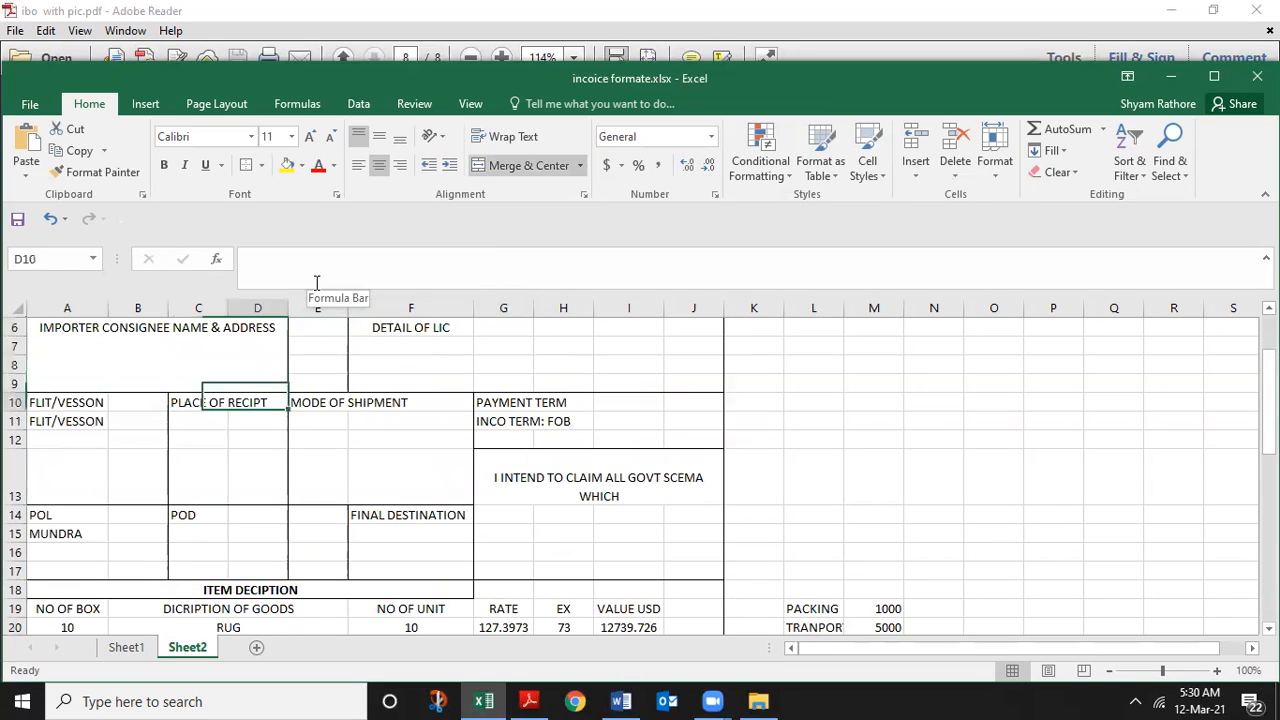
{"action": "key", "text": "Left"}
{"action": "key", "text": "Left"}
{"action": "key", "text": "Left"}
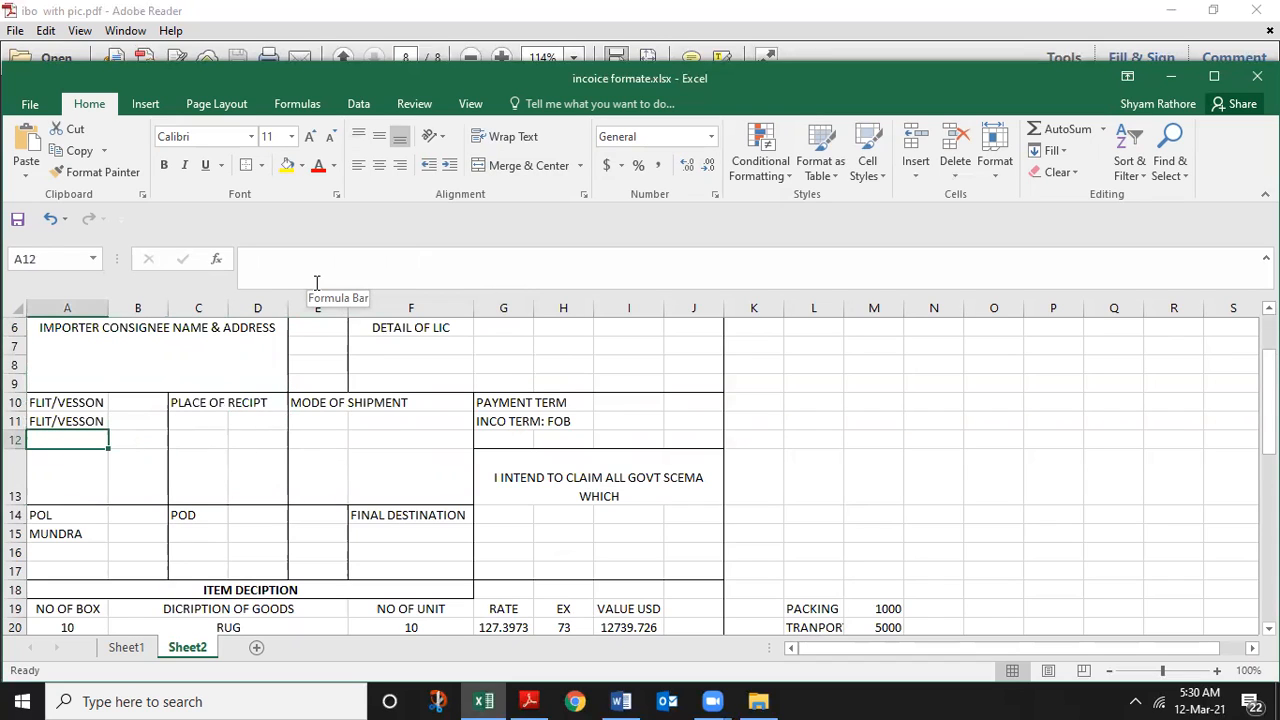
{"action": "key", "text": "Up"}
{"action": "key", "text": "Right"}
{"action": "key", "text": "Right"}
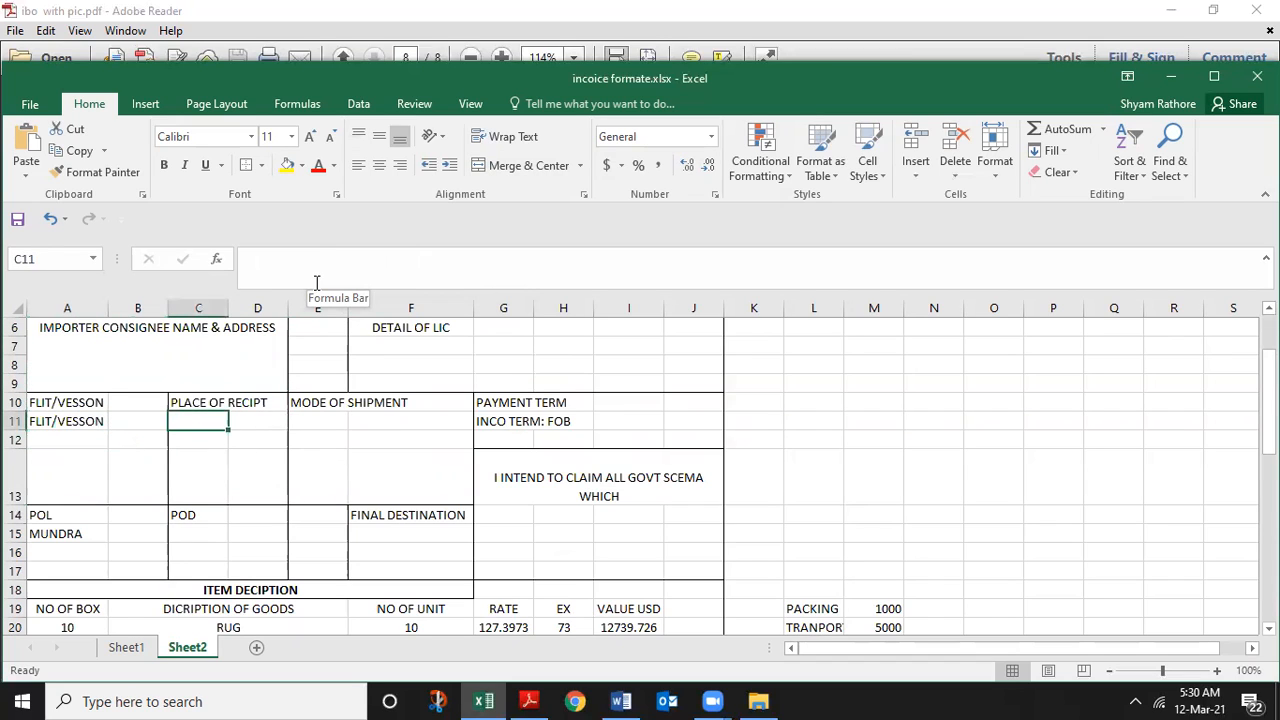
{"action": "key", "text": "Right"}
{"action": "key", "text": "Right"}
{"action": "key", "text": "Left"}
{"action": "key", "text": "Down"}
{"action": "key", "text": "Down"}
{"action": "key", "text": "Down"}
{"action": "key", "text": "Down"}
{"action": "key", "text": "Down"}
{"action": "key", "text": "Down"}
{"action": "key", "text": "Down"}
{"action": "key", "text": "Down"}
{"action": "key", "text": "Down"}
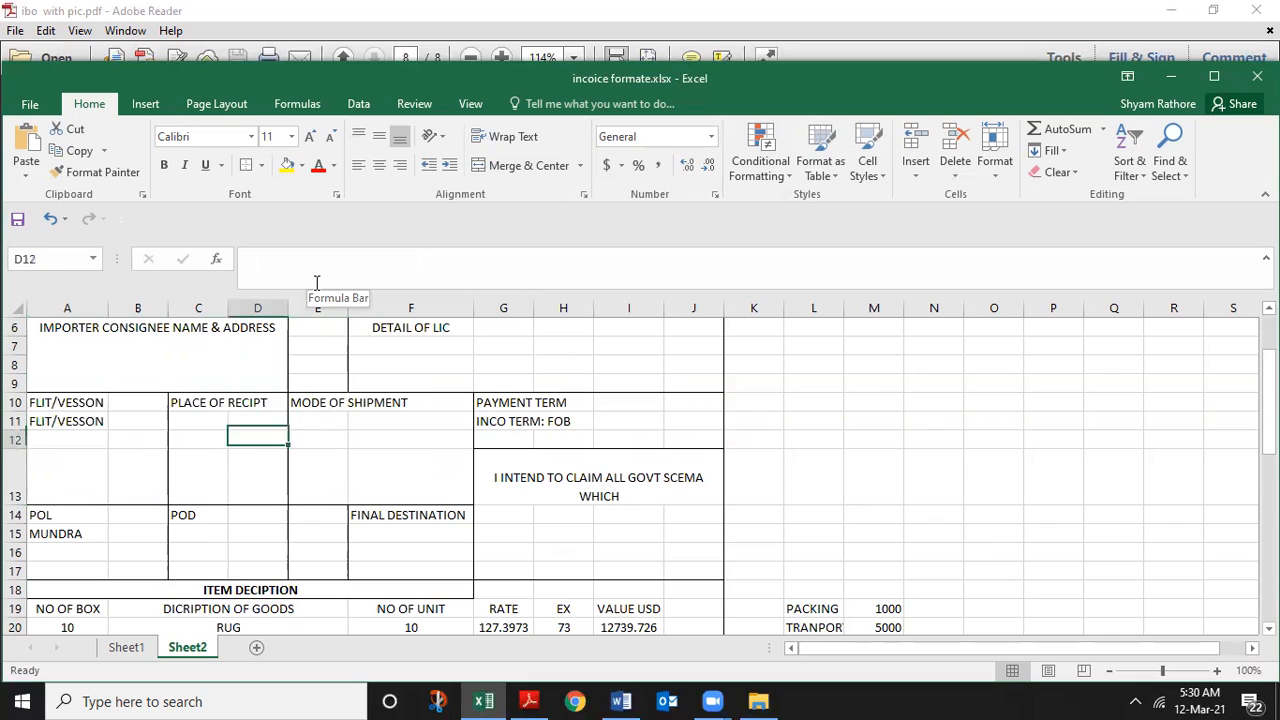
{"action": "key", "text": "Left"}
{"action": "key", "text": "Up"}
{"action": "key", "text": "Up"}
{"action": "key", "text": "Up"}
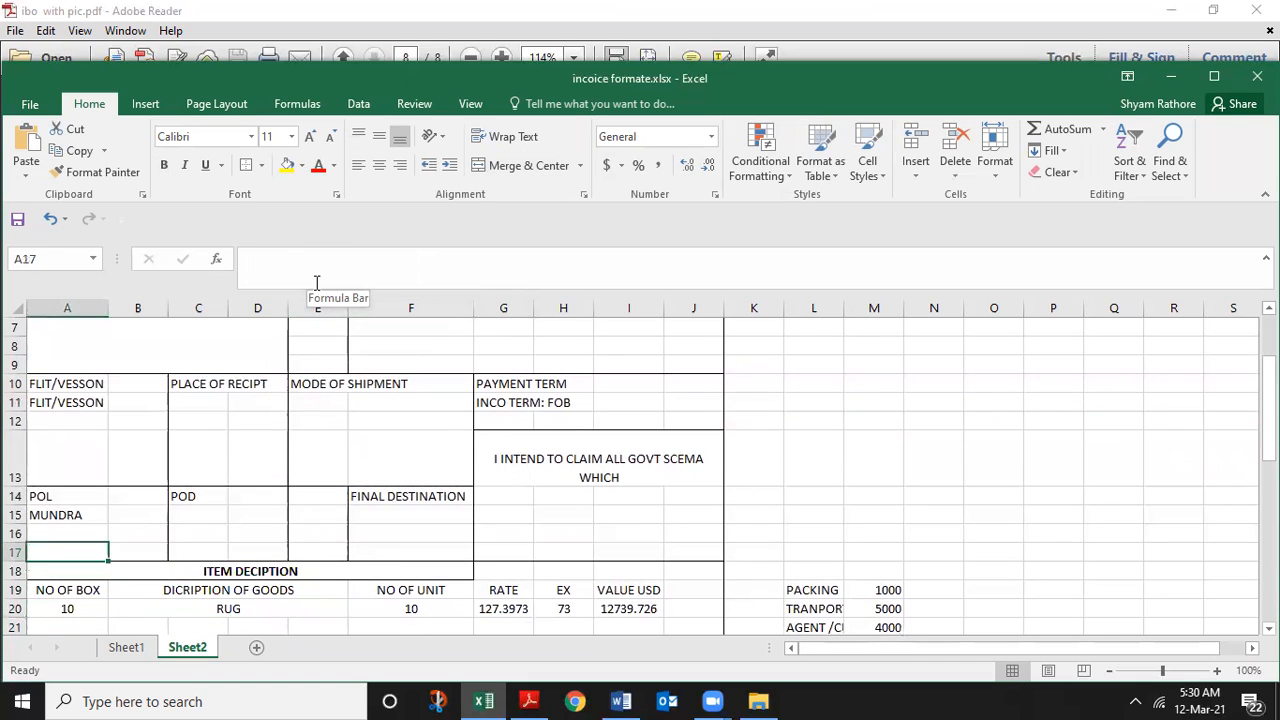
Step: Examine the PLACE OF RECIPT and POD fields in column C of the shipment details
{"action": "key", "text": "Up"}
{"action": "key", "text": "Right"}
{"action": "key", "text": "Right"}
{"action": "key", "text": "Up"}
{"action": "key", "text": "Up"}
{"action": "key", "text": "Up"}
{"action": "key", "text": "Up"}
{"action": "key", "text": "Up"}
{"action": "key", "text": "Up"}
{"action": "key", "text": "Up"}
{"action": "key", "text": "Up"}
{"action": "key", "text": "Up"}
{"action": "key", "text": "Down"}
{"action": "key", "text": "Down"}
{"action": "key", "text": "Down"}
{"action": "key", "text": "Down"}
{"action": "key", "text": "Down"}
{"action": "key", "text": "Down"}
{"action": "key", "text": "Down"}
{"action": "key", "text": "Down"}
Step: Examine the item description section from row 18 down to row 31, including the rug's goods line in row 20
{"action": "key", "text": "Right"}
{"action": "key", "text": "Right"}
{"action": "key", "text": "Down"}
{"action": "key", "text": "Down"}
{"action": "key", "text": "Down"}
{"action": "key", "text": "Down"}
{"action": "key", "text": "Down"}
{"action": "key", "text": "Down"}
{"action": "key", "text": "Down"}
{"action": "key", "text": "Down"}
{"action": "key", "text": "Down"}
{"action": "key", "text": "Down"}
{"action": "key", "text": "Down"}
{"action": "key", "text": "Down"}
{"action": "key", "text": "Down"}
{"action": "key", "text": "Down"}
{"action": "key", "text": "Down"}
{"action": "key", "text": "Down"}
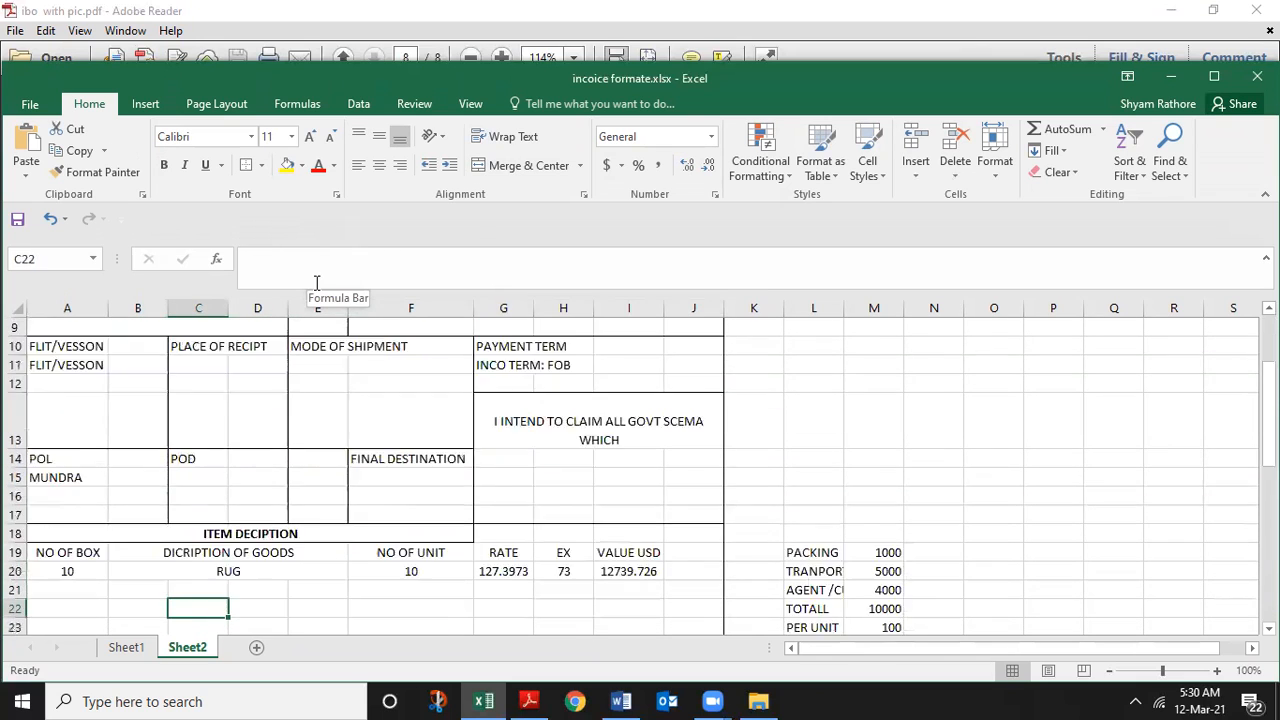
{"action": "key", "text": "Right"}
{"action": "key", "text": "Right"}
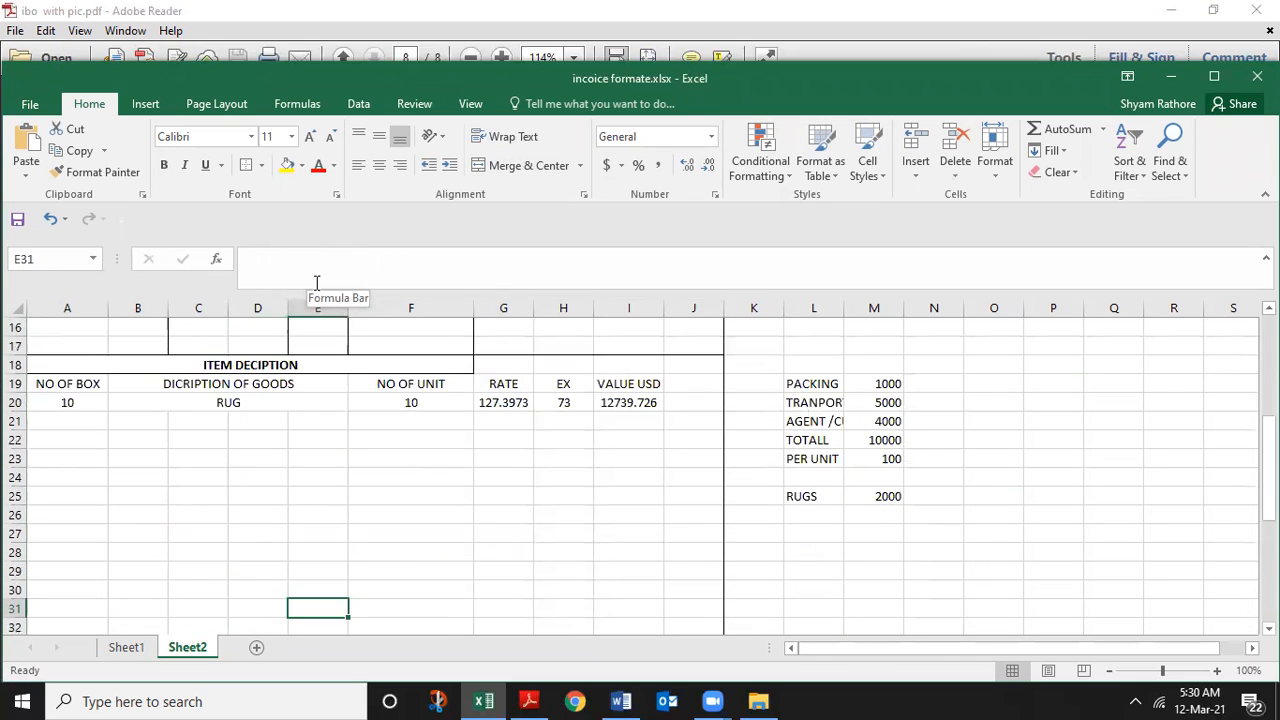
Step: Examine the MODE OF SHIPMENT field in E10 and the FINAL DESTINATION field in F14
{"action": "key", "text": "Up"}
{"action": "key", "text": "Up"}
{"action": "key", "text": "Up"}
{"action": "key", "text": "Up"}
{"action": "key", "text": "Up"}
{"action": "key", "text": "Up"}
{"action": "key", "text": "Up"}
{"action": "key", "text": "Up"}
{"action": "key", "text": "Up"}
{"action": "key", "text": "Up"}
{"action": "key", "text": "Up"}
{"action": "key", "text": "Up"}
{"action": "key", "text": "Up"}
{"action": "key", "text": "Up"}
{"action": "key", "text": "Up"}
{"action": "key", "text": "Up"}
{"action": "key", "text": "Up"}
{"action": "key", "text": "Up"}
{"action": "key", "text": "Up"}
{"action": "key", "text": "Up"}
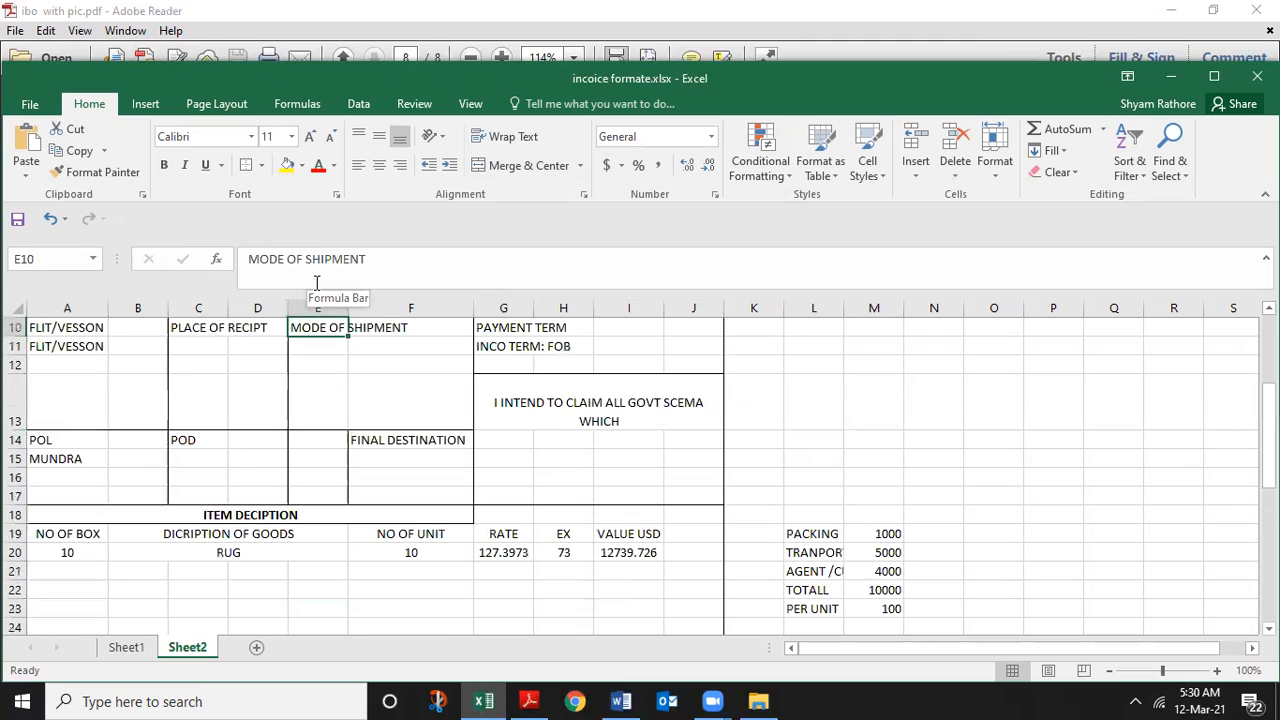
{"action": "key", "text": "Down"}
{"action": "key", "text": "Down"}
{"action": "key", "text": "Down"}
{"action": "key", "text": "Down"}
{"action": "key", "text": "Right"}
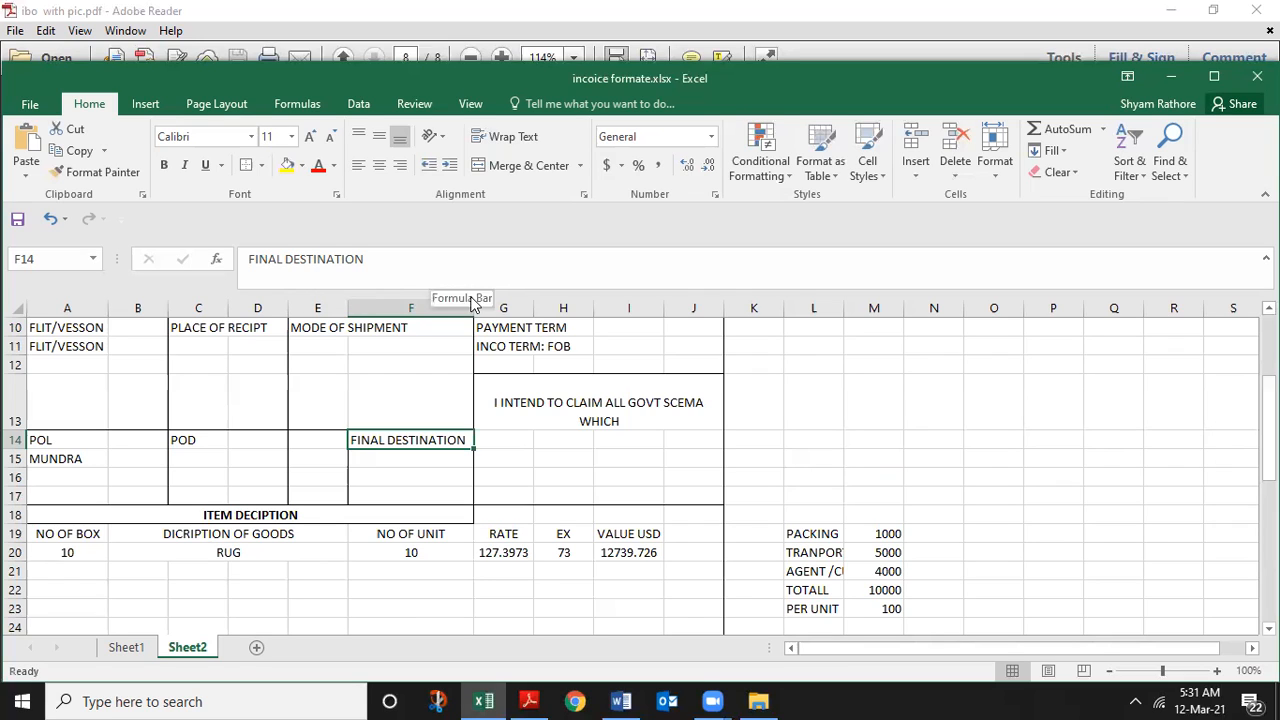
Step: Examine the invoice from the item rows down to the FOB price line and the authorized signatory area
{"action": "left_click", "coordinate": [492, 522]}
{"action": "key", "text": "Down"}
{"action": "key", "text": "Down"}
{"action": "key", "text": "Down"}
{"action": "key", "text": "Down"}
{"action": "key", "text": "Down"}
{"action": "key", "text": "Down"}
{"action": "key", "text": "Down"}
{"action": "key", "text": "Down"}
{"action": "key", "text": "Down"}
{"action": "key", "text": "Down"}
{"action": "key", "text": "Down"}
{"action": "key", "text": "Down"}
{"action": "key", "text": "Down"}
{"action": "key", "text": "Down"}
{"action": "key", "text": "Down"}
{"action": "key", "text": "Down"}
{"action": "key", "text": "Down"}
{"action": "key", "text": "Down"}
{"action": "key", "text": "Down"}
{"action": "key", "text": "Down"}
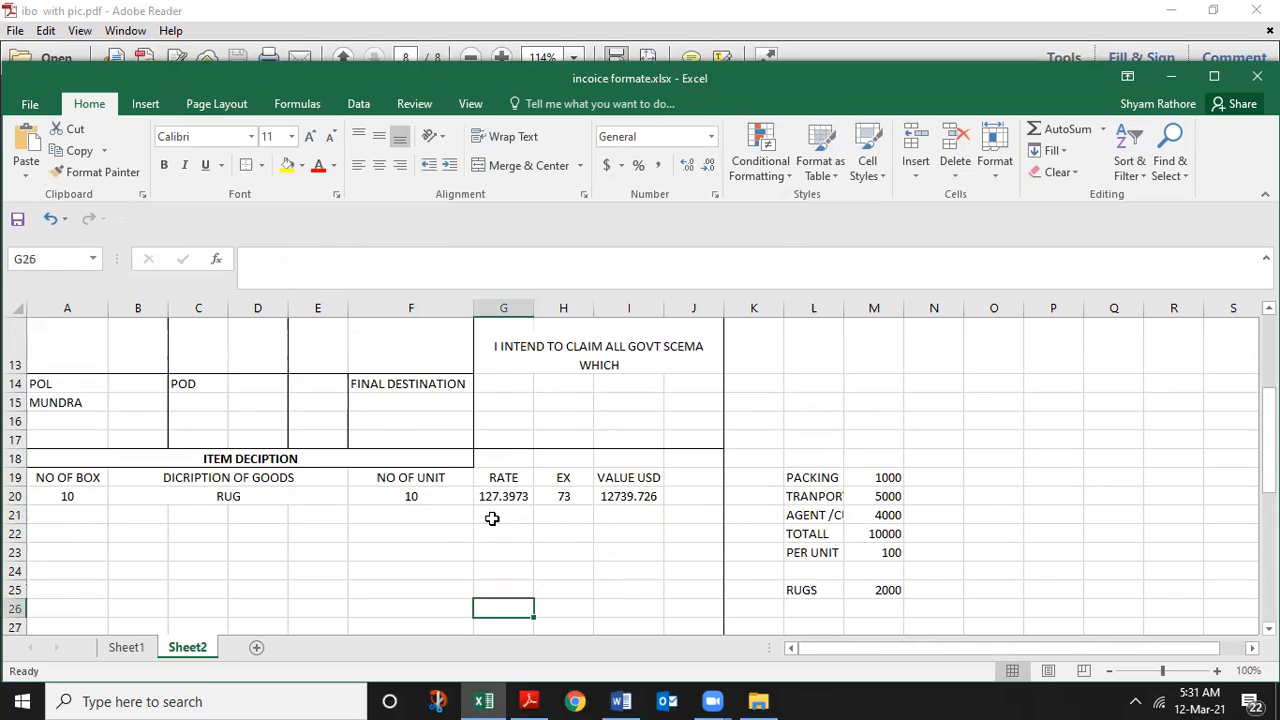
{"action": "key", "text": "Up"}
{"action": "key", "text": "Up"}
{"action": "key", "text": "Up"}
{"action": "key", "text": "Up"}
{"action": "key", "text": "Up"}
{"action": "key", "text": "Up"}
{"action": "key", "text": "Up"}
{"action": "key", "text": "Up"}
{"action": "key", "text": "Up"}
{"action": "key", "text": "Up"}
{"action": "key", "text": "Up"}
{"action": "key", "text": "Up"}
{"action": "key", "text": "Up"}
{"action": "key", "text": "Up"}
{"action": "key", "text": "Up"}
{"action": "key", "text": "Up"}
{"action": "key", "text": "Up"}
{"action": "key", "text": "Up"}
{"action": "key", "text": "Up"}
{"action": "key", "text": "Up"}
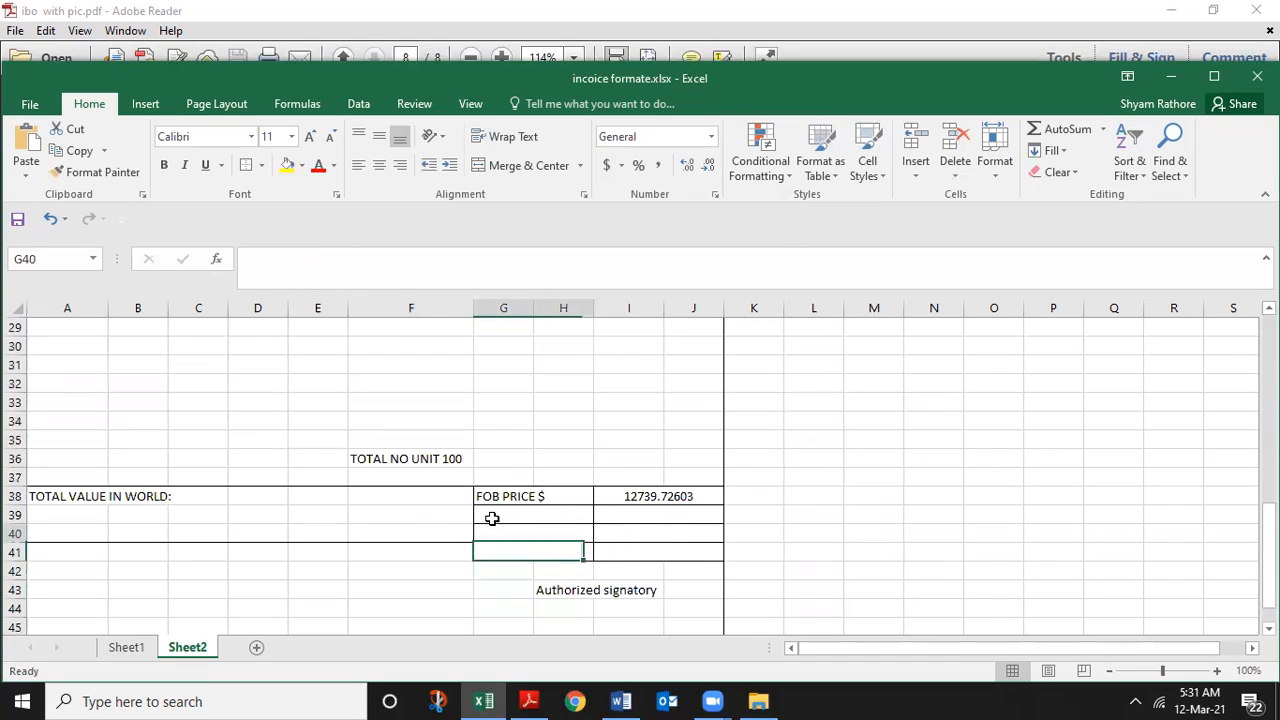
Step: Maximize the invoice workbook's window
{"action": "left_click", "coordinate": [492, 518]}
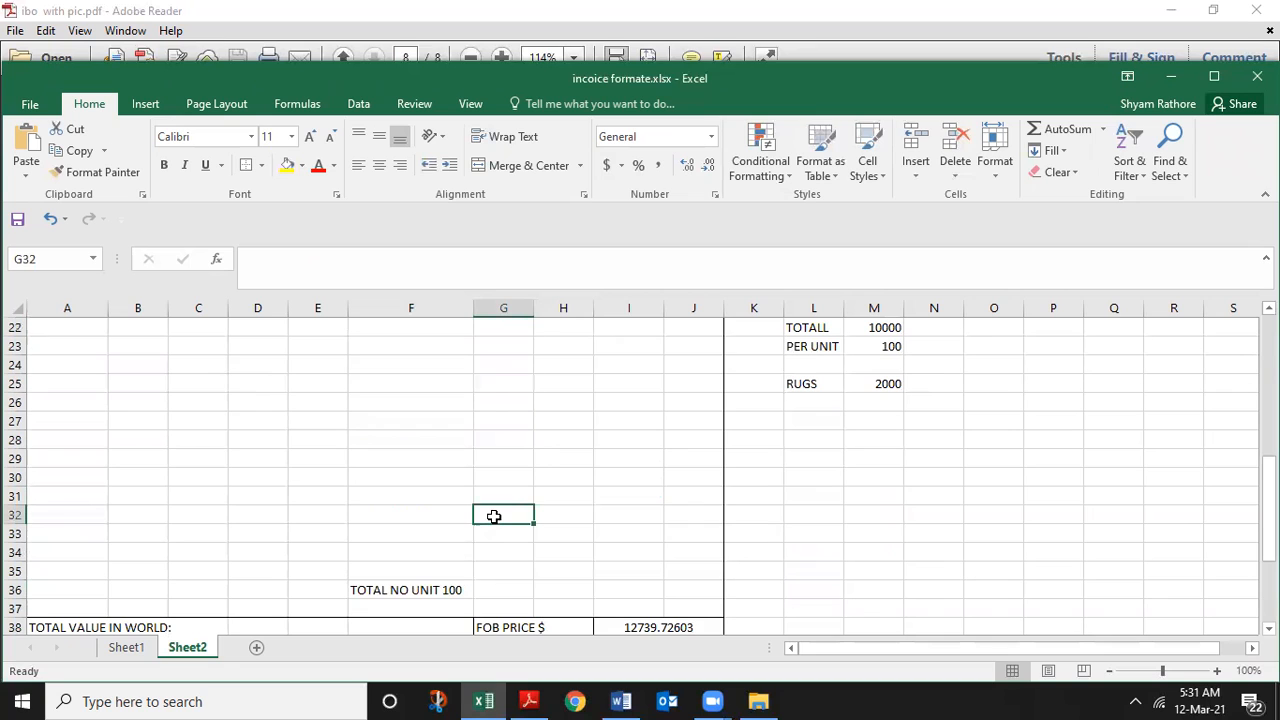
{"action": "double_click", "coordinate": [930, 88]}
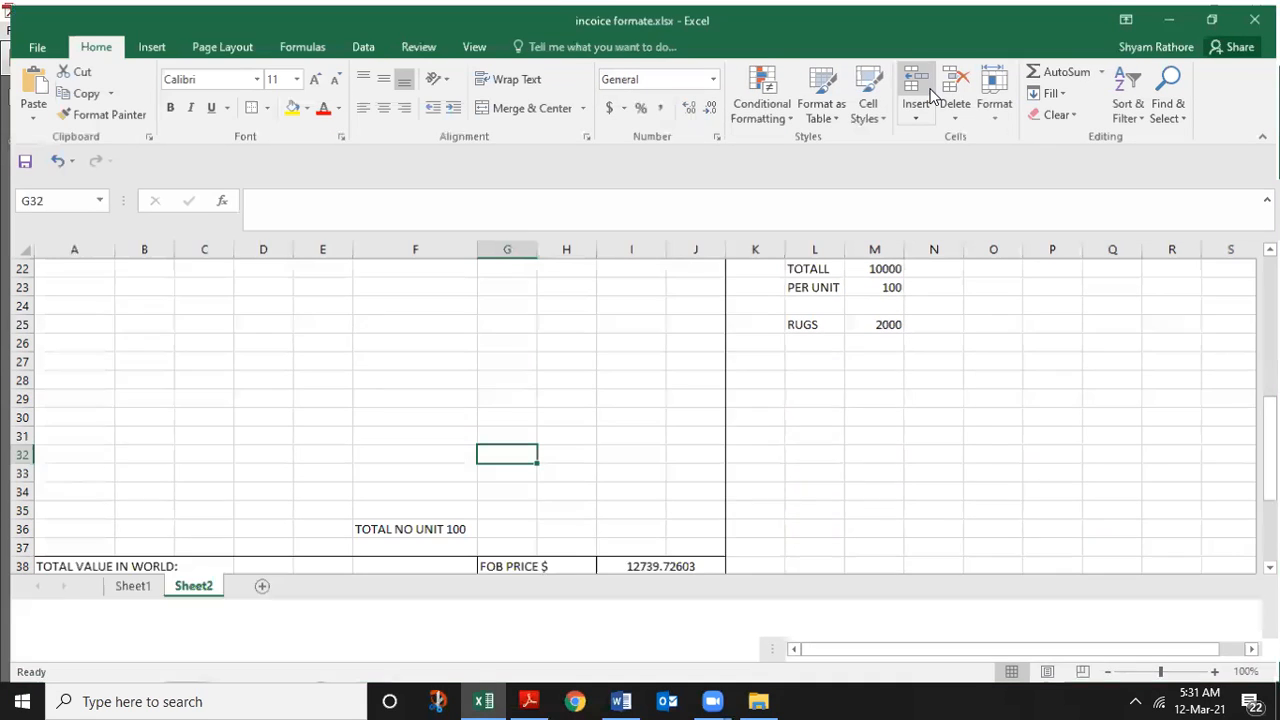